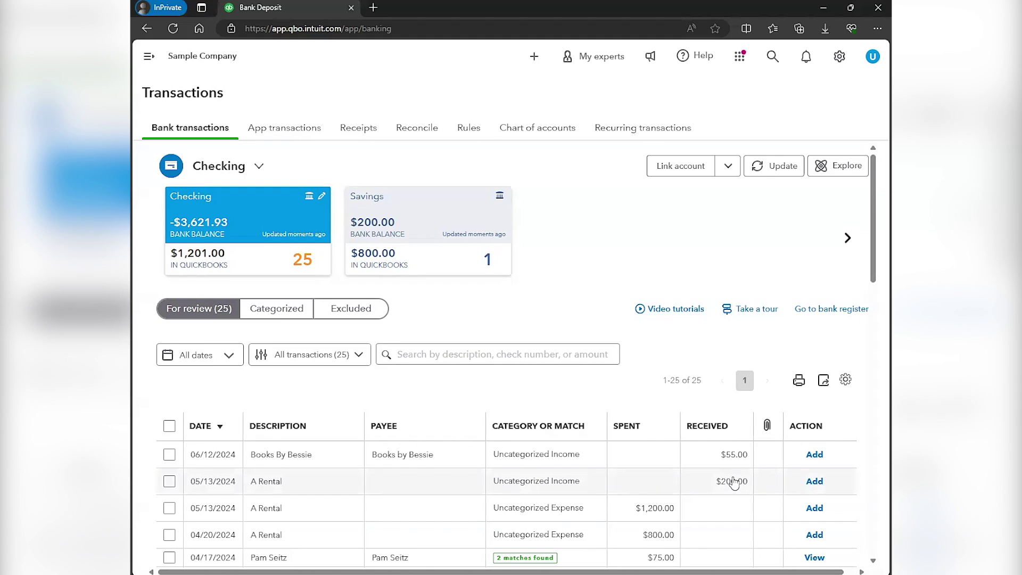
Start a new sales receipt and add Anon as a new customer
click(149, 56)
click(196, 87)
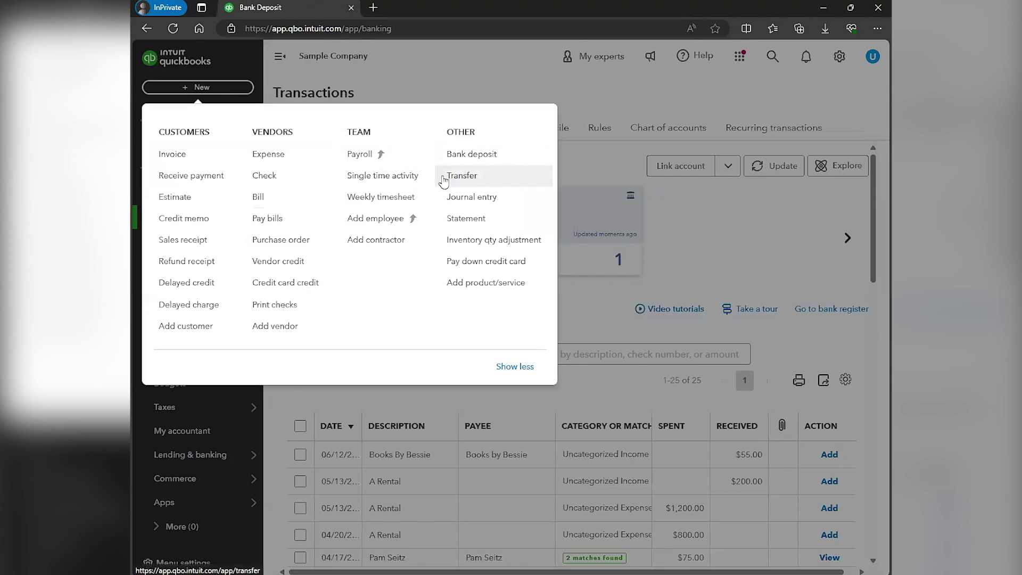
click(183, 240)
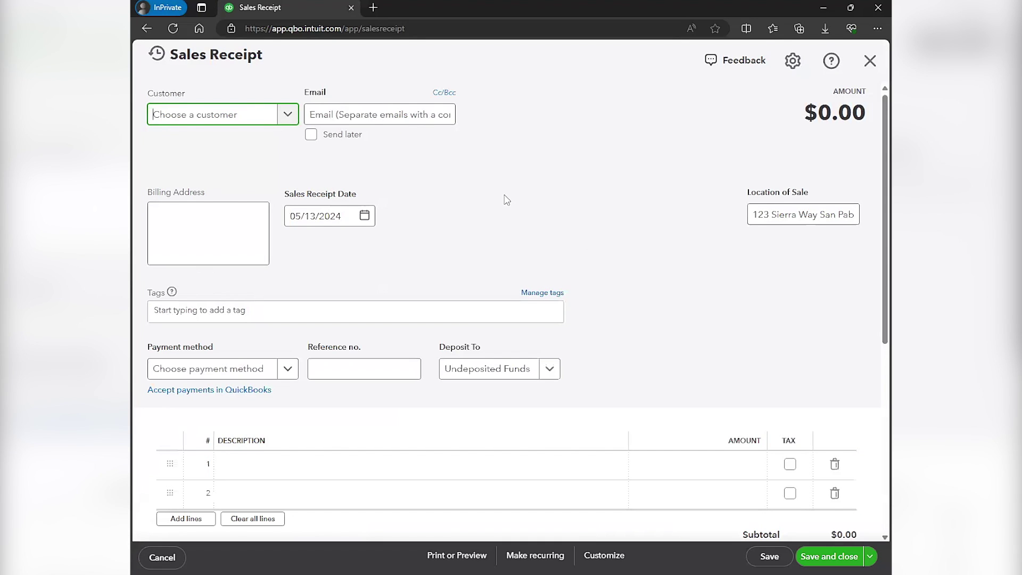
scroll(559, 250, down, 5)
scroll(611, 168, up, 5)
text(amer)
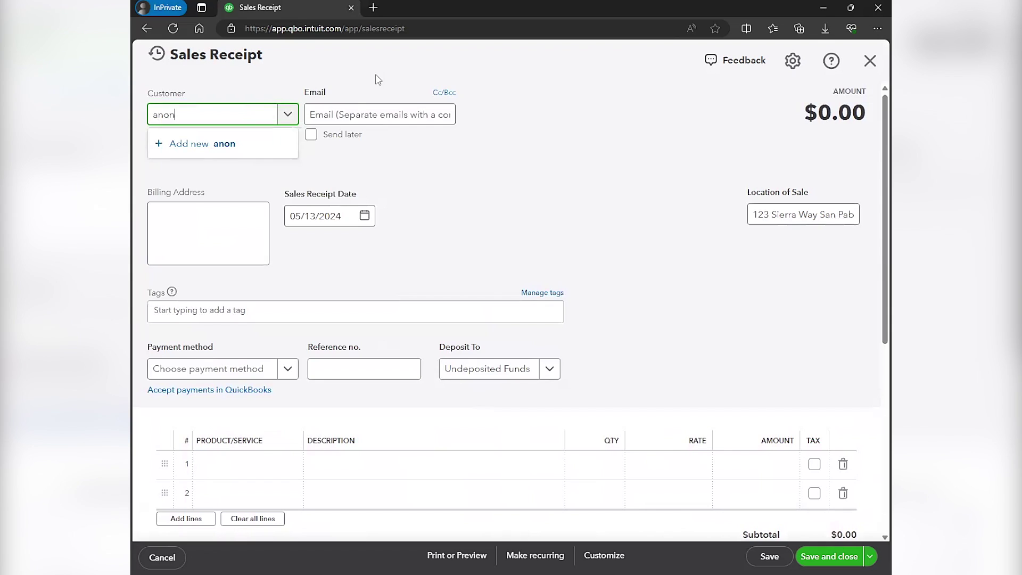
key(ctrl+a)
key(BackSpace)
text(Anon)
click(191, 142)
click(848, 557)
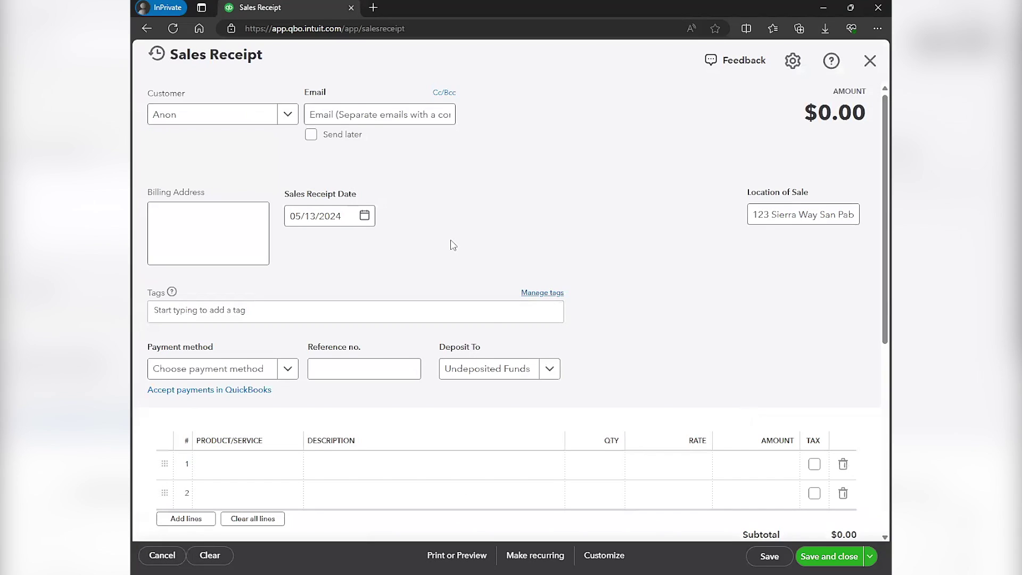
Set the payment method to Check and deposit the receipt to Checking
click(246, 372)
click(213, 472)
click(549, 368)
click(468, 422)
Add a Maintenance & Repair line at 100 and save the receipt, starting a new one
click(251, 471)
click(294, 464)
click(389, 358)
scroll(388, 358, down, 4)
key(Tab)
key(shift+Tab)
scroll(396, 347, down, 3)
scroll(396, 347, up, 2)
click(365, 308)
key(Tab)
key(Tab)
key(Tab)
text(100)
key(Tab)
click(869, 556)
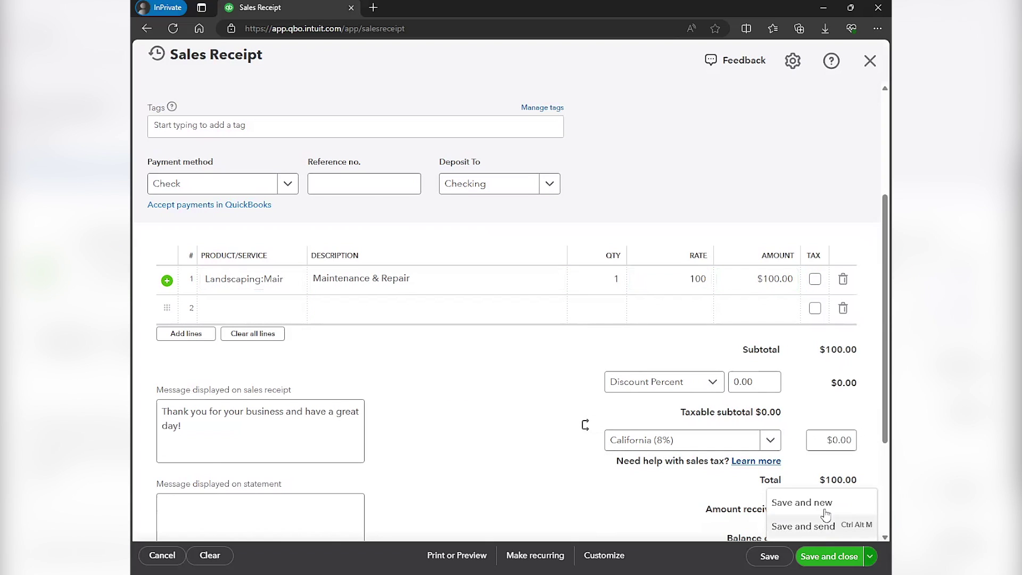
click(819, 503)
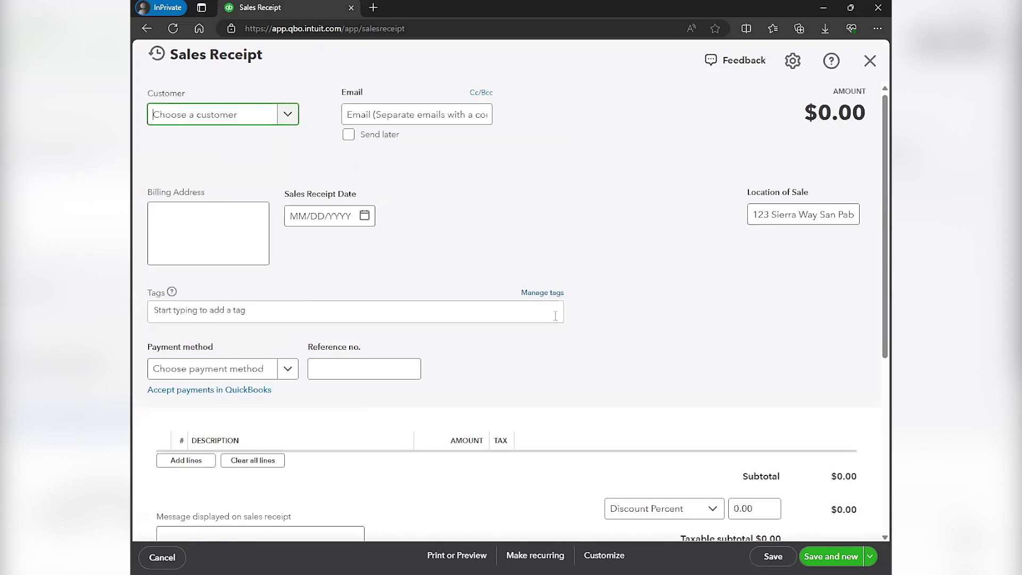
Save receipt 1039 for Anon paid by check with a $75 Design:Design line
text(anon)
click(232, 169)
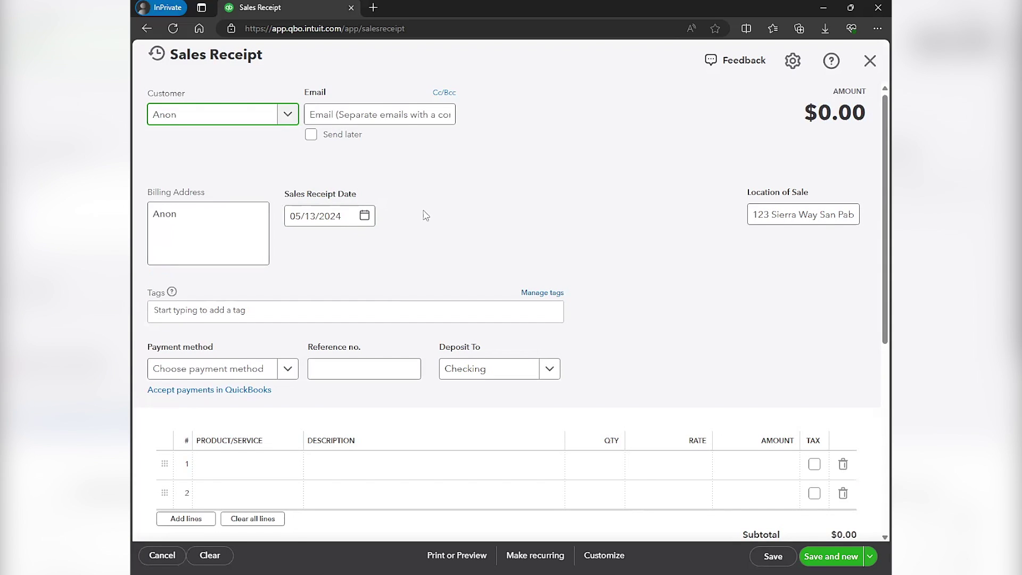
click(235, 368)
click(250, 470)
click(250, 464)
click(381, 341)
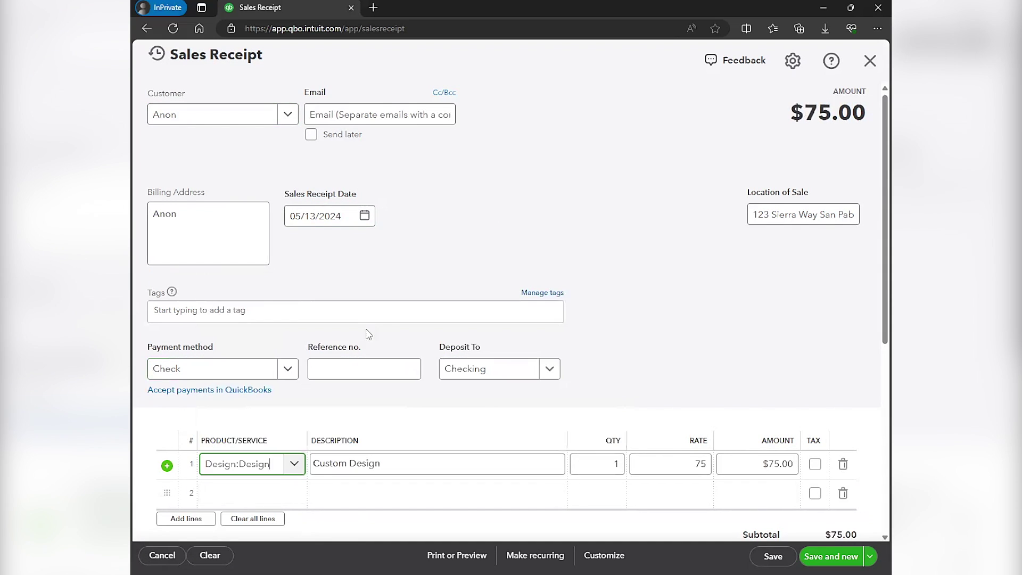
scroll(734, 465, down, 5)
click(830, 556)
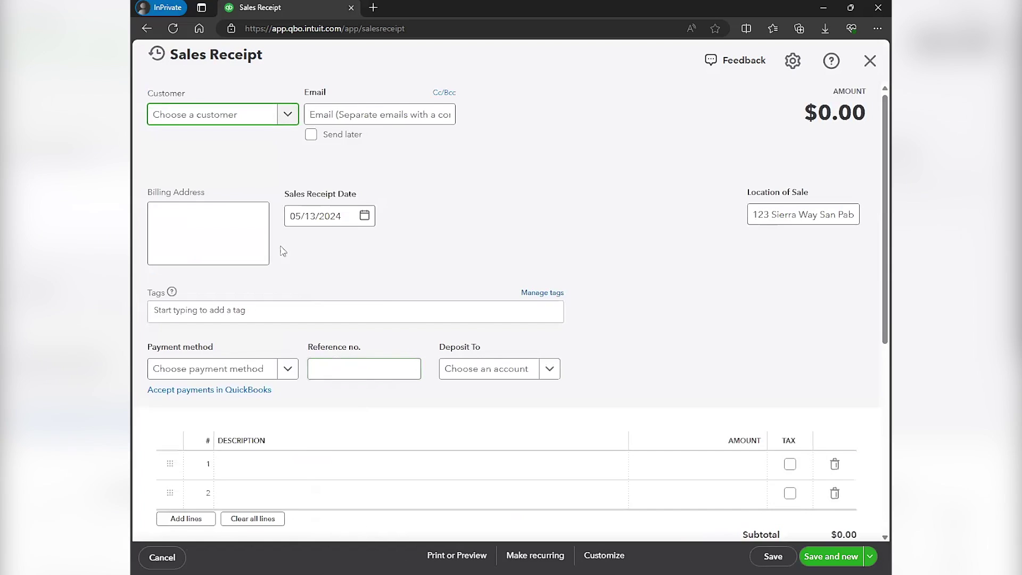
Save receipt 1040 for Anon paid by check with a $25 Design:Services line
text(anon)
click(233, 191)
click(288, 368)
click(194, 468)
click(245, 473)
scroll(351, 383, down, 3)
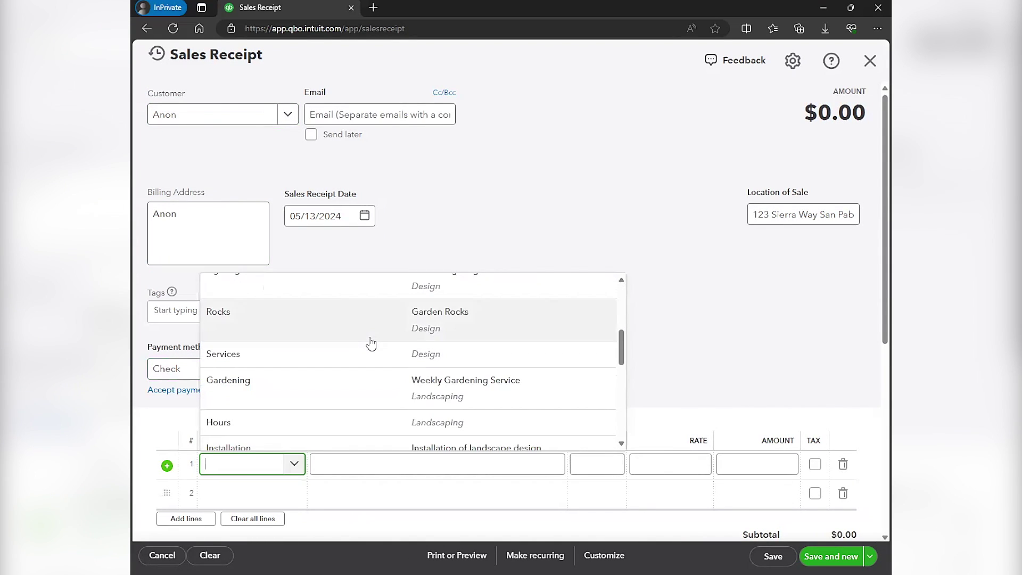
click(369, 351)
text(25)
key(Tab)
key(ctrl+s)
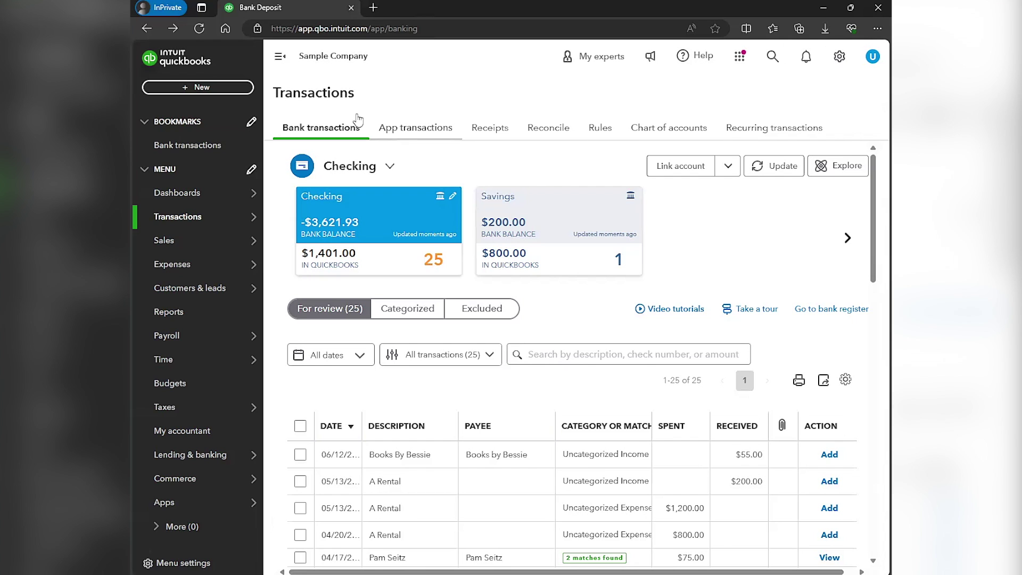
Expand the $200.00 A Rental deposit and choose to match it to existing records
click(280, 56)
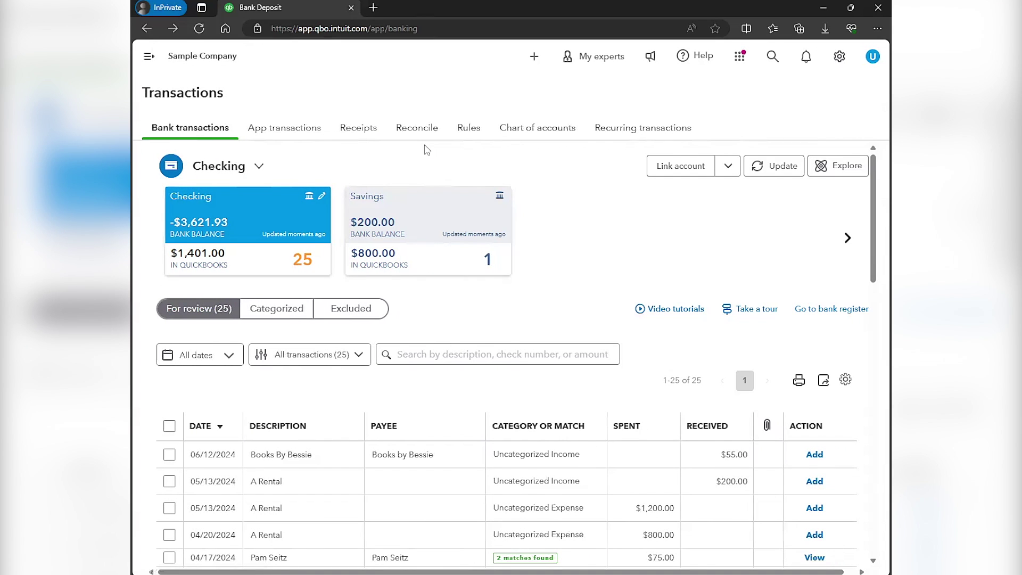
scroll(586, 229, down, 3)
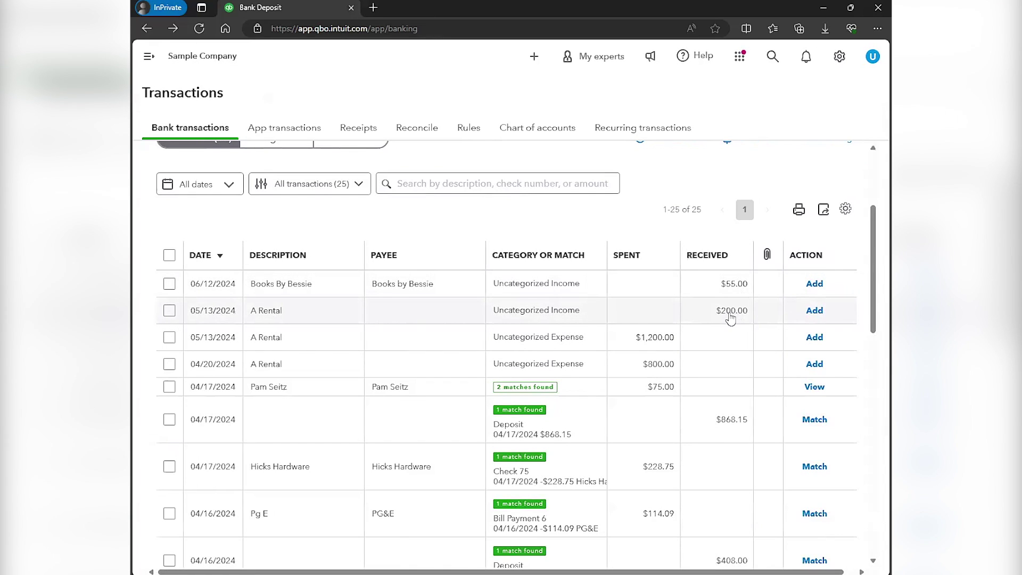
click(270, 314)
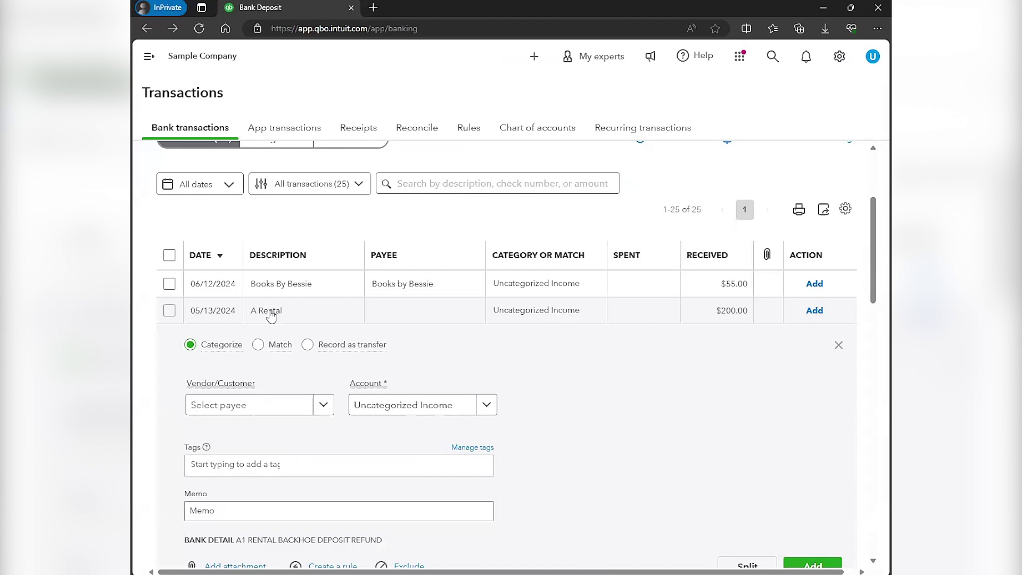
mouse_move(368, 383)
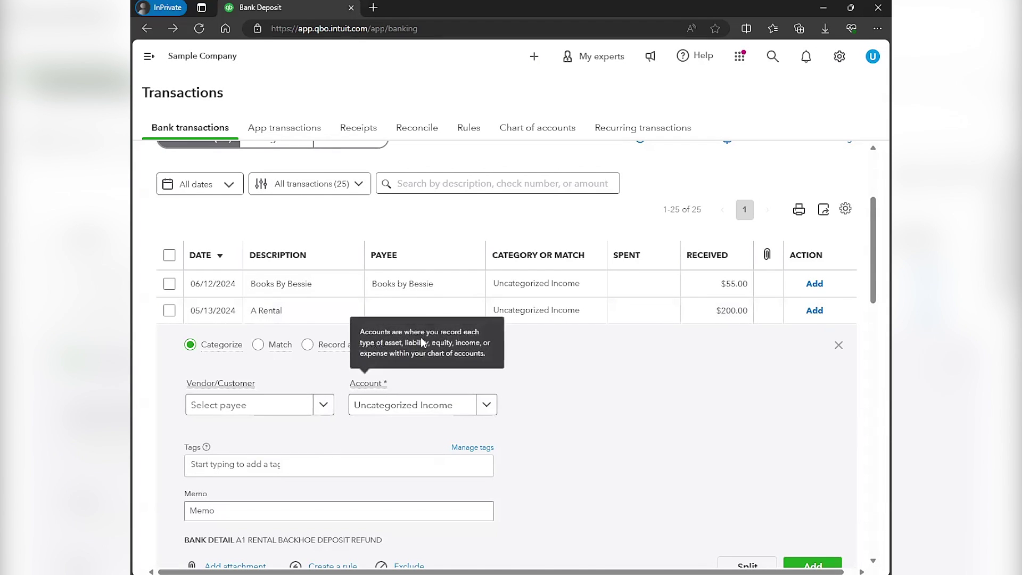
click(258, 345)
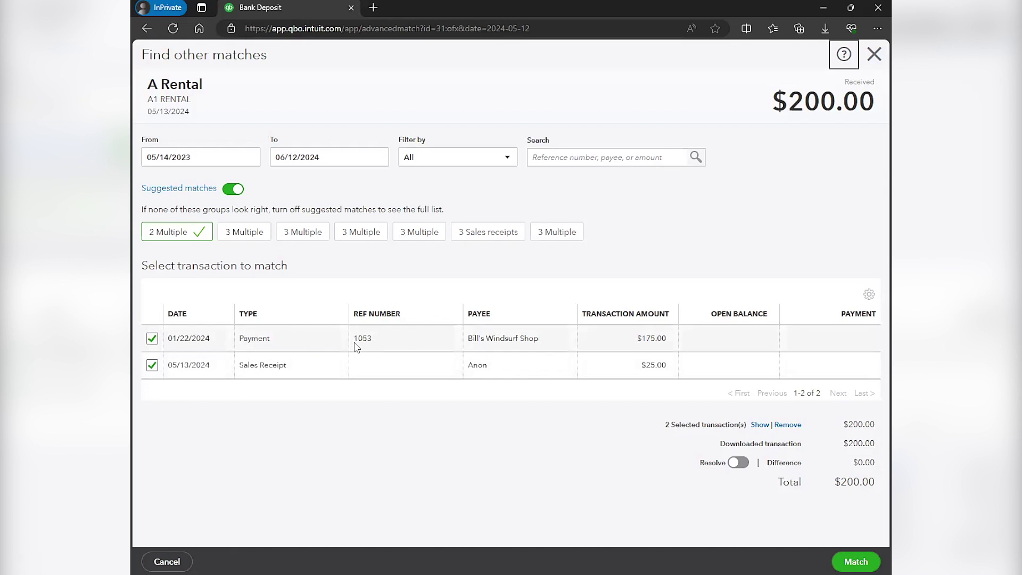
Turn off Suggested matches to list all transactions
click(232, 190)
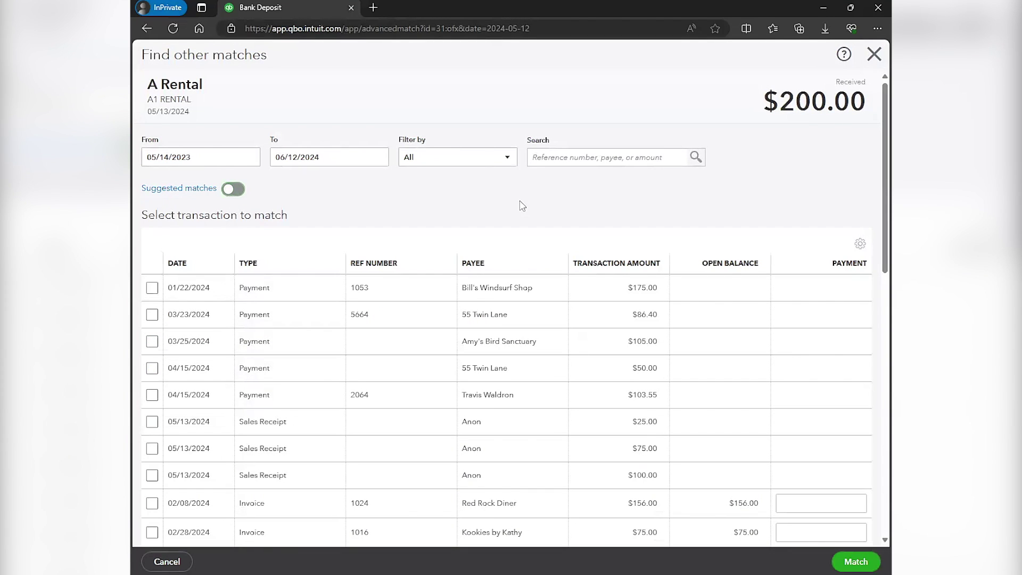
scroll(586, 228, down, 4)
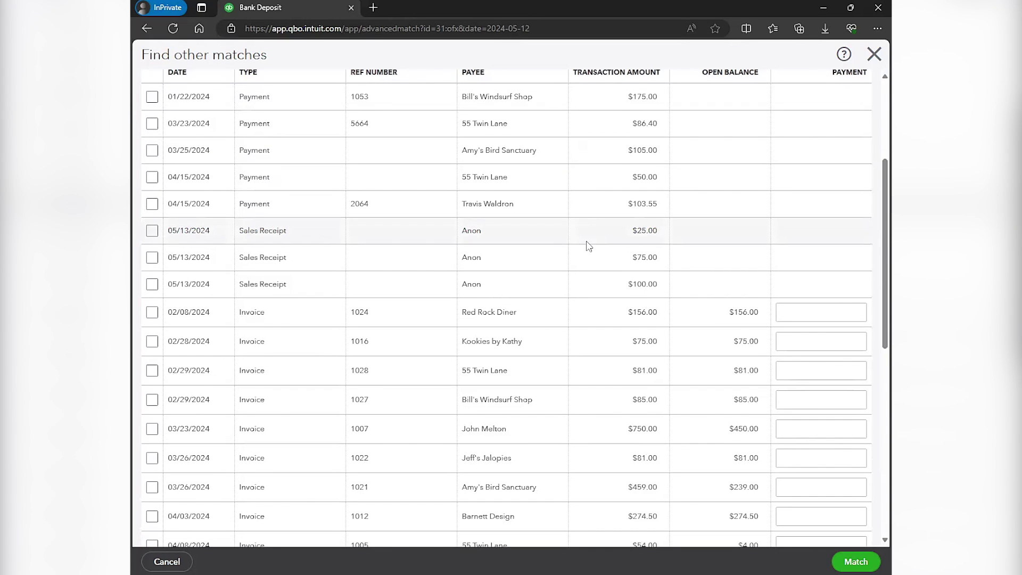
scroll(588, 245, up, 4)
scroll(588, 246, down, 4)
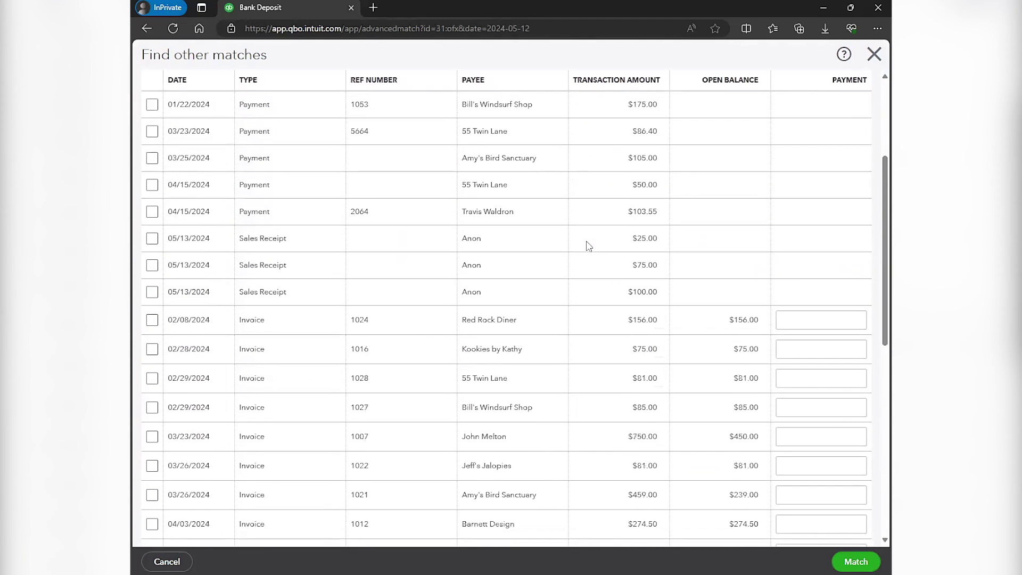
scroll(588, 245, up, 4)
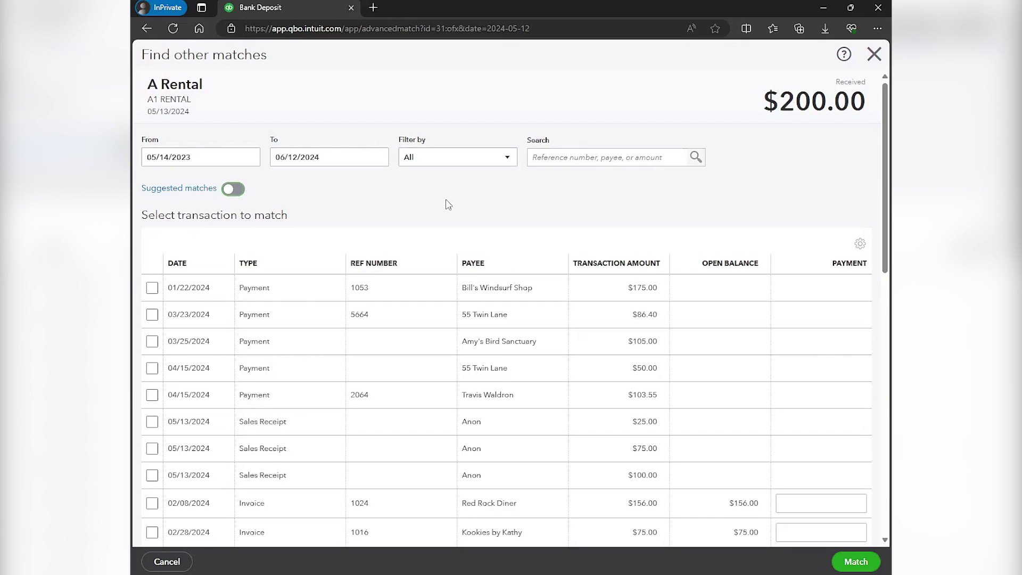
scroll(449, 205, down, 7)
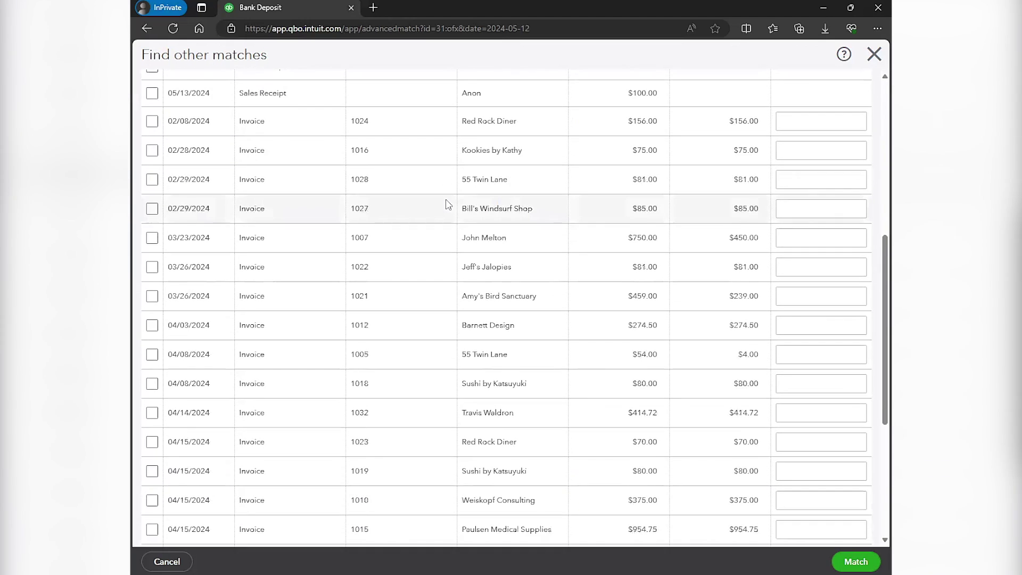
scroll(447, 203, up, 4)
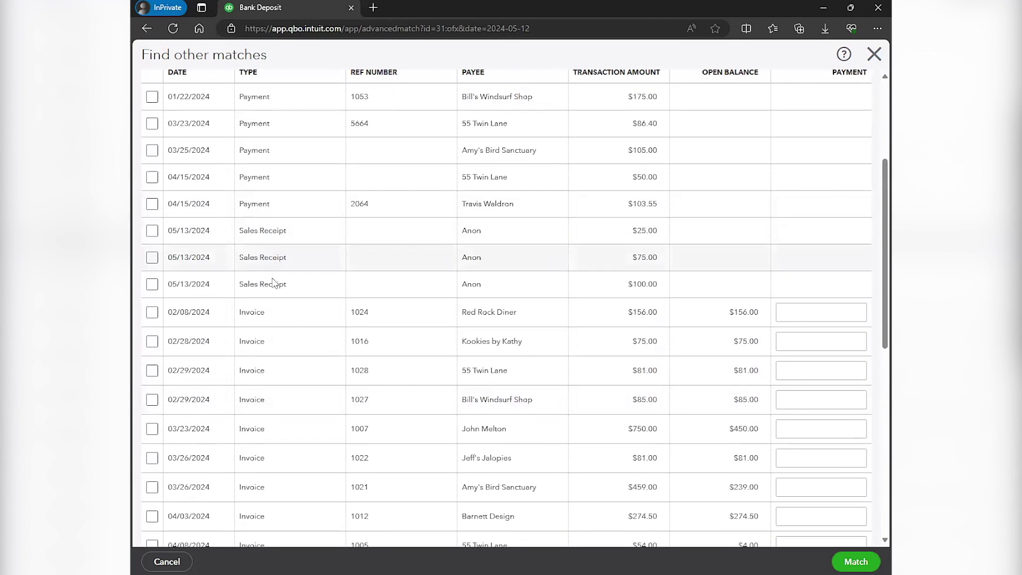
Tick the $25, $75 and $100 Anon sales receipts and match them to the deposit
click(152, 231)
click(153, 257)
click(152, 284)
scroll(515, 284, down, 10)
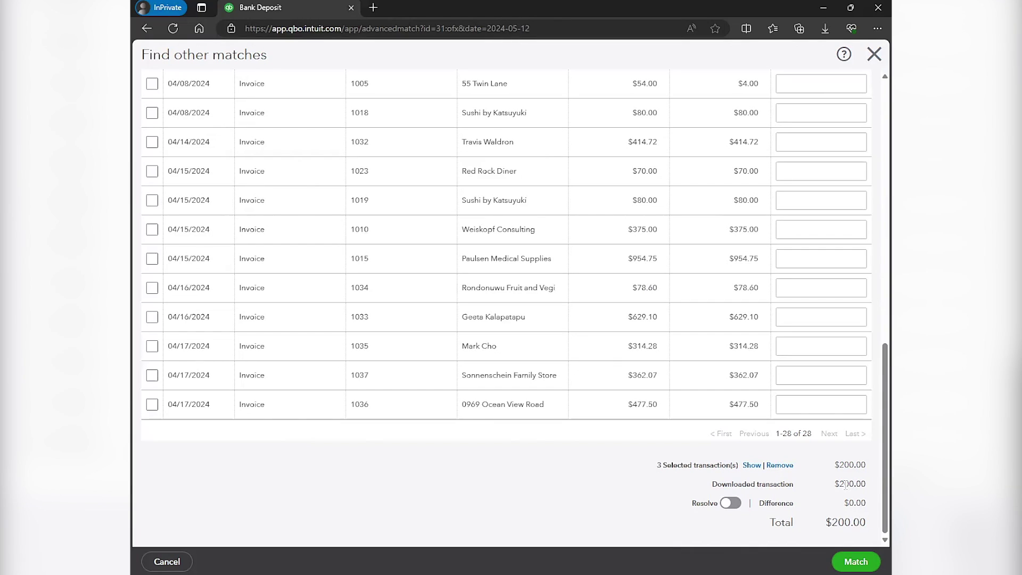
click(853, 561)
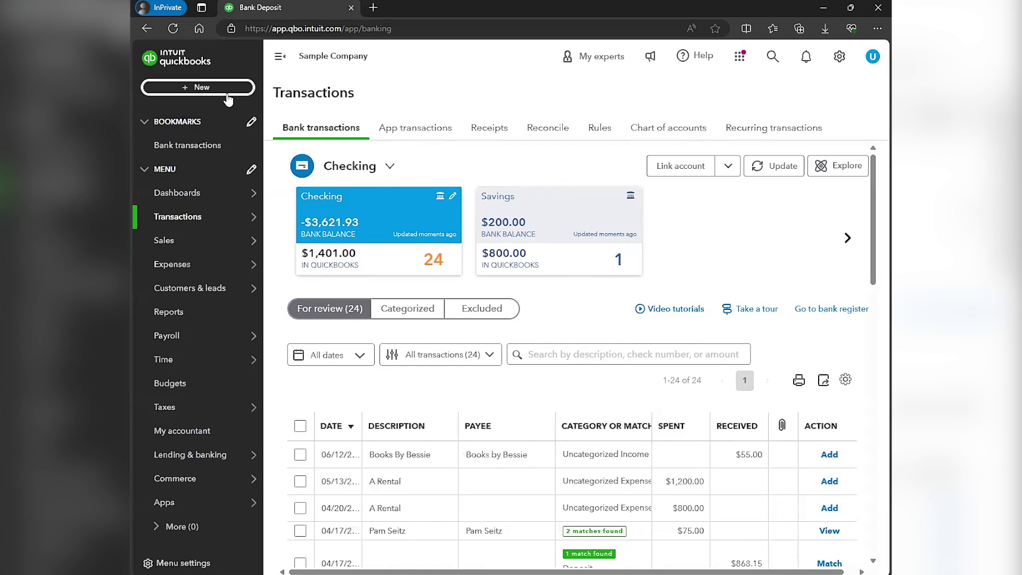
Open a new sales receipt, view recent receipts, then go back to Bank transactions
click(197, 87)
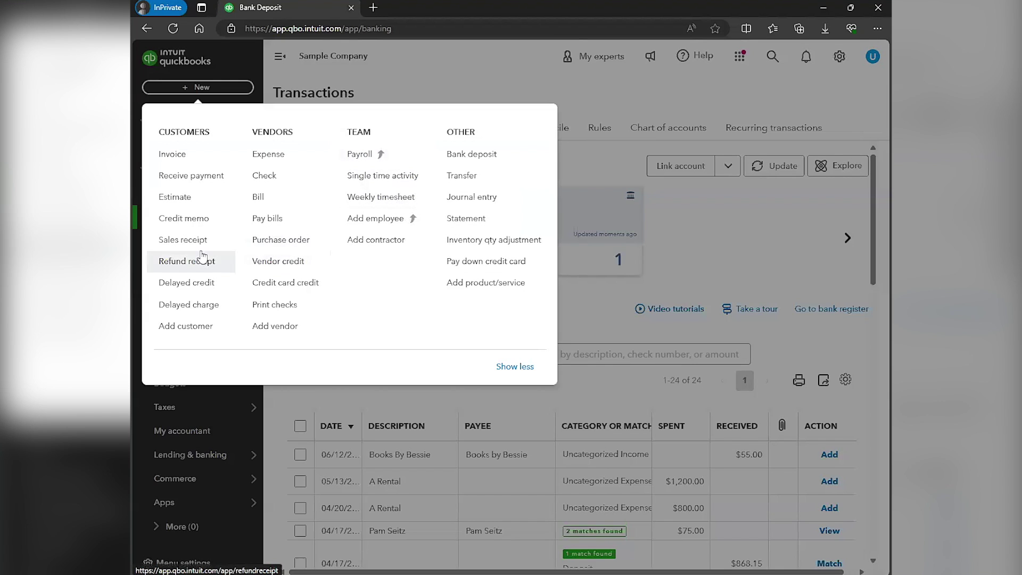
click(186, 244)
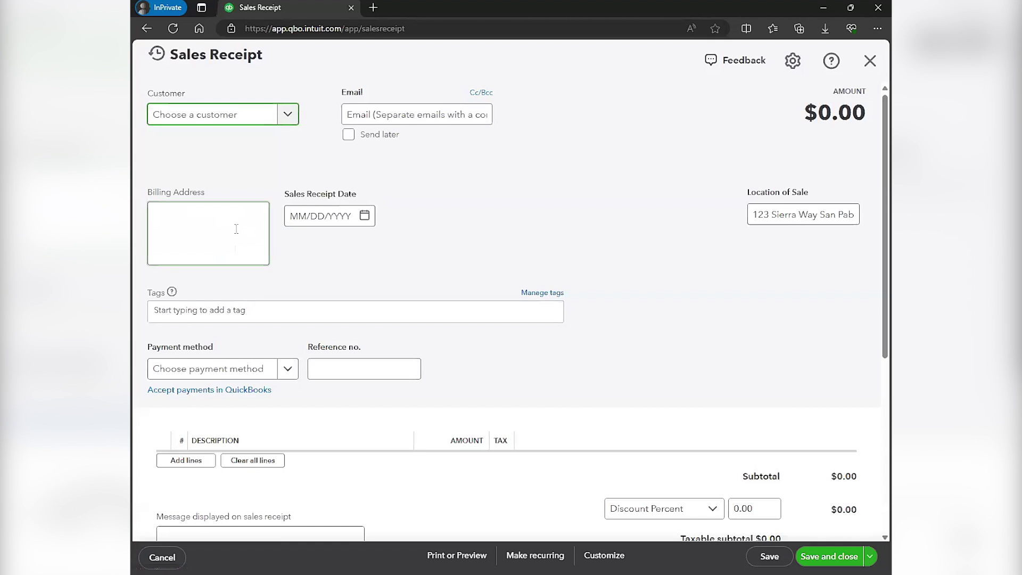
click(157, 55)
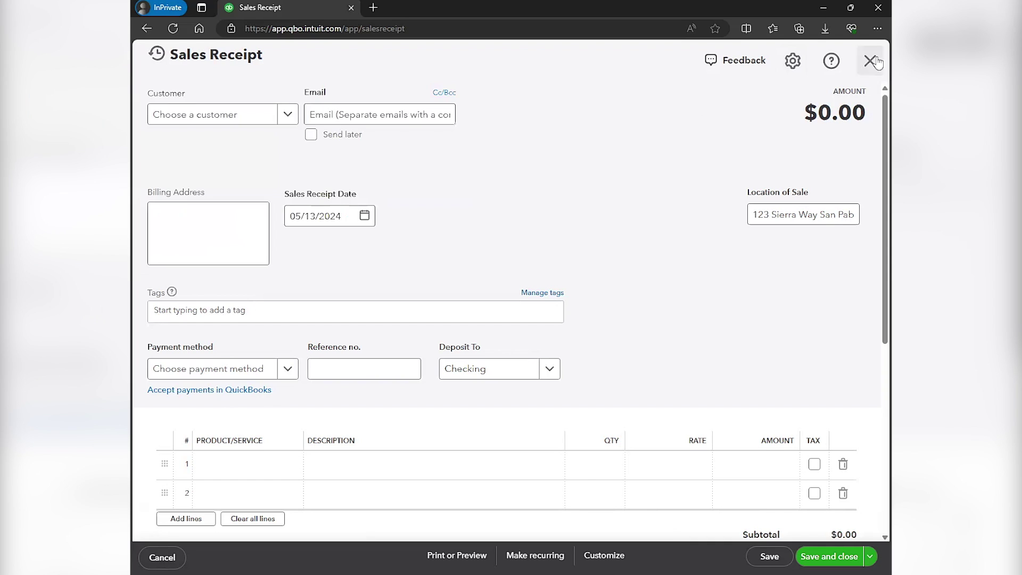
key(alt+Left)
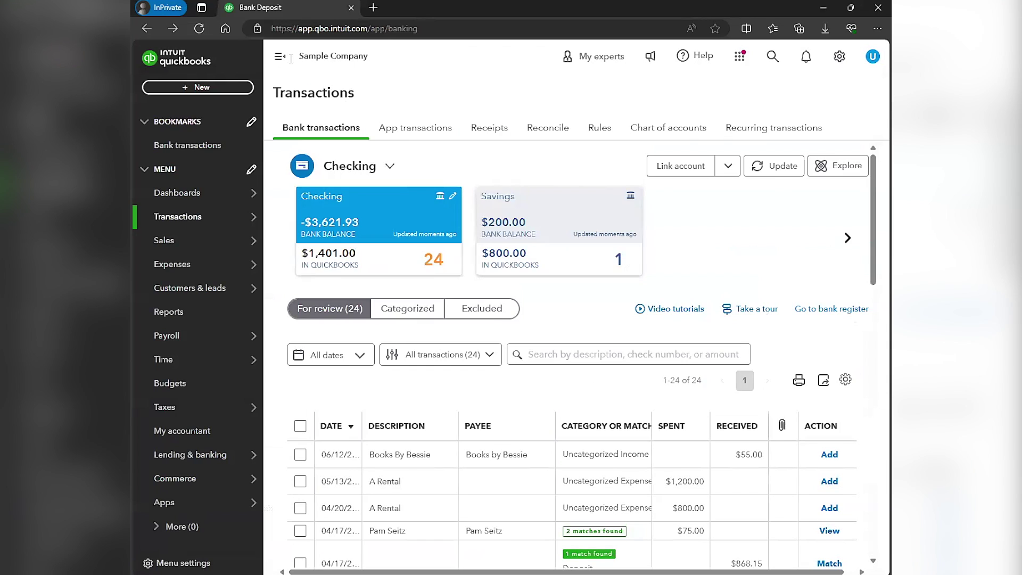
Collapse the sidebar and expand the $55.00 Books By Bessie transaction
click(281, 57)
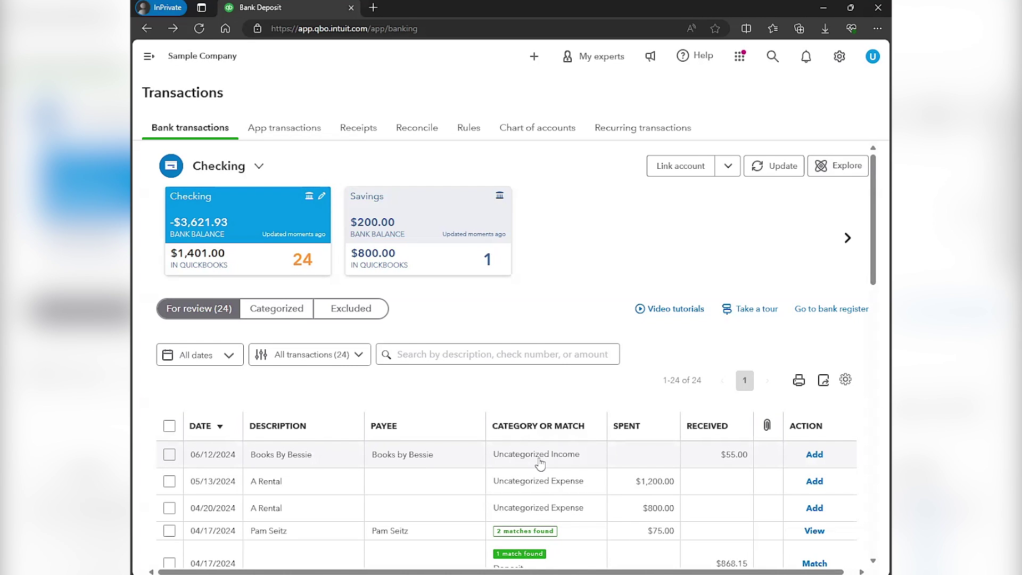
click(539, 463)
scroll(542, 372, down, 5)
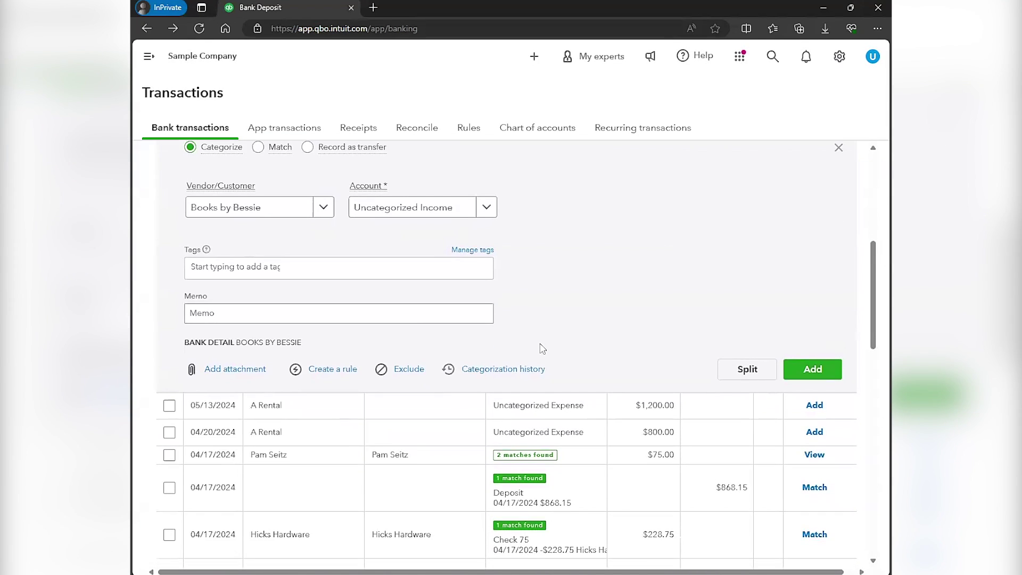
scroll(542, 349, up, 3)
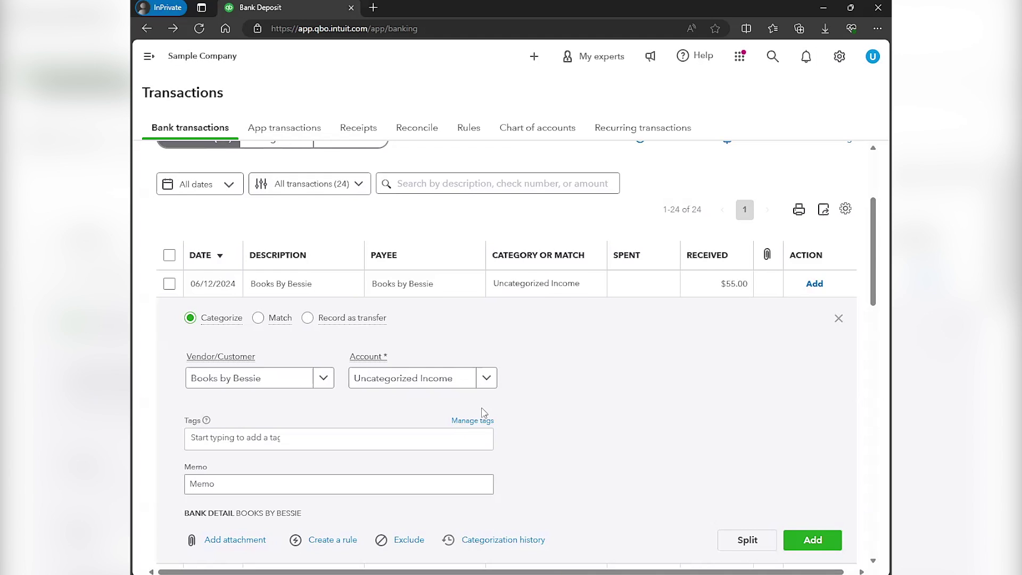
Open and discard a bank deposit form, widen the Date column, and reopen the + New menu
click(149, 56)
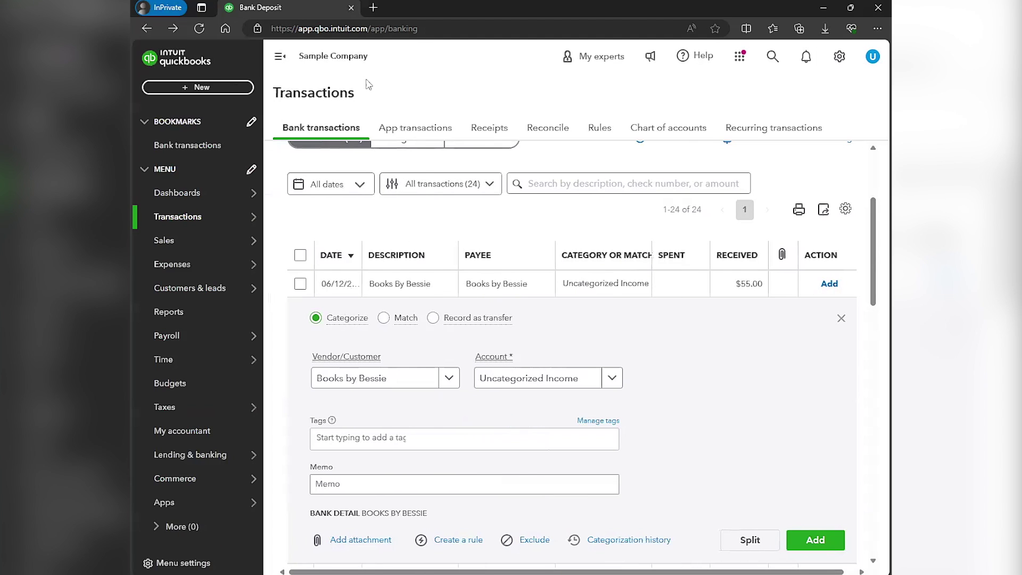
click(244, 91)
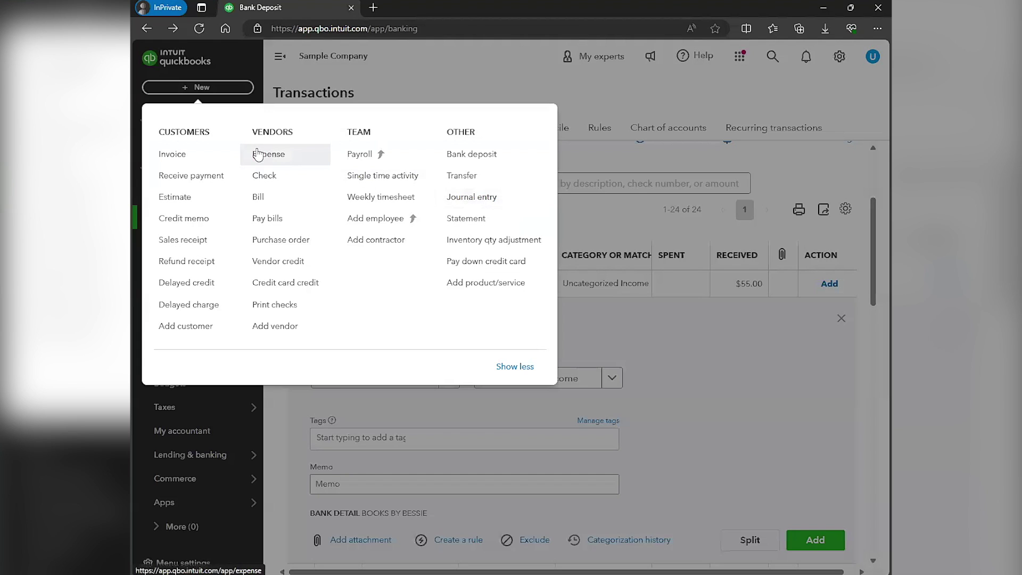
click(493, 155)
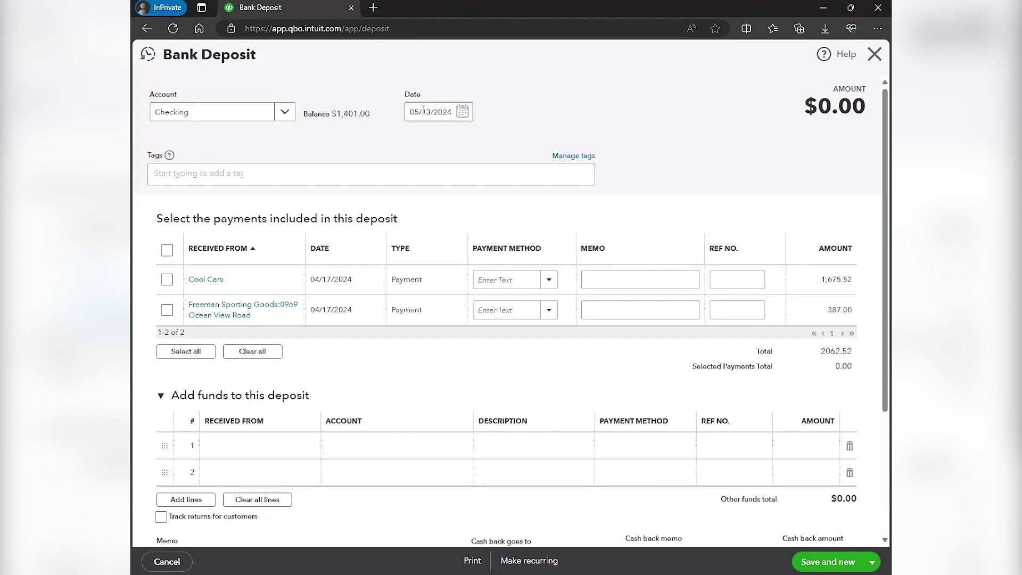
click(874, 54)
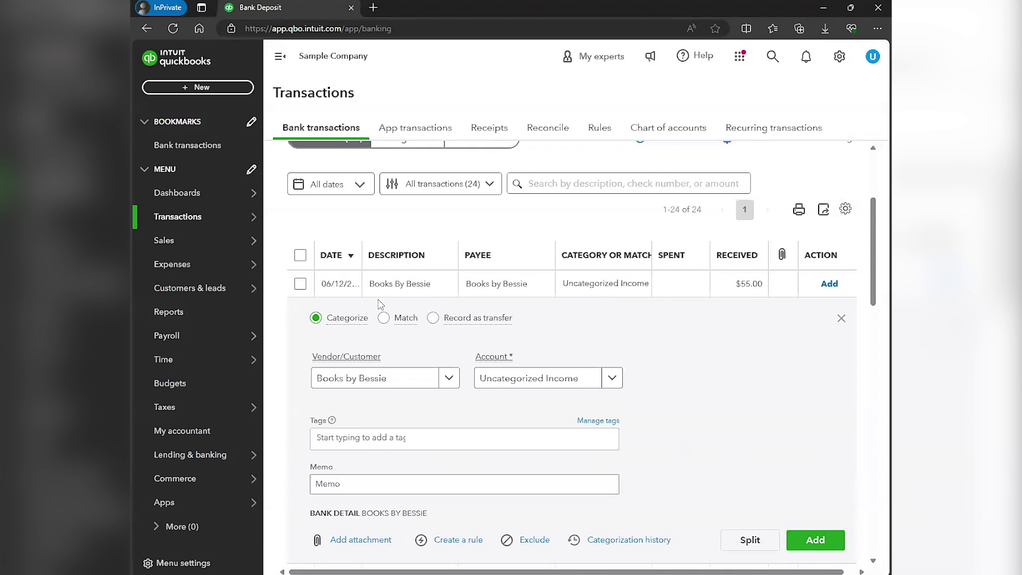
drag(361, 257, 388, 255)
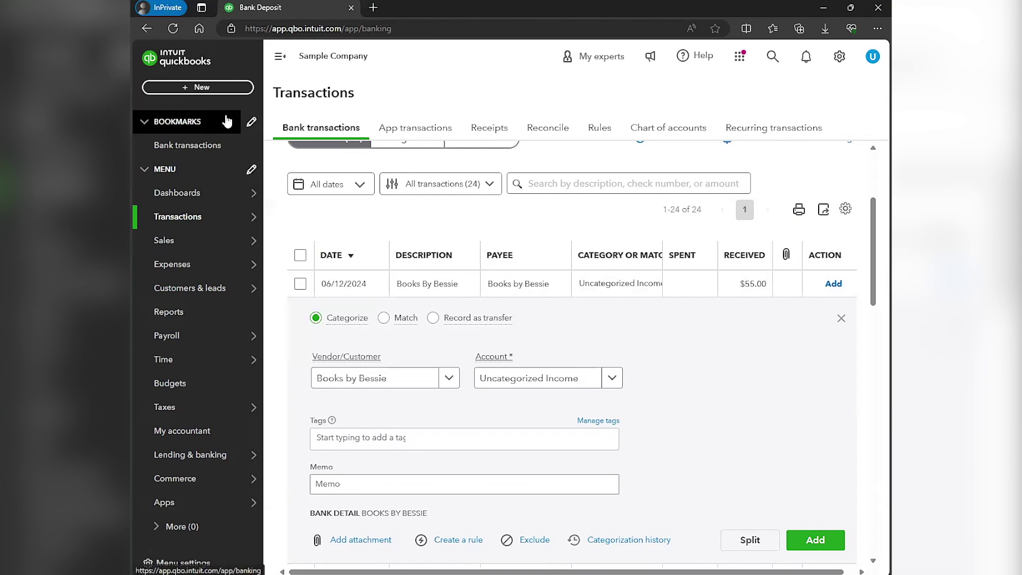
click(219, 88)
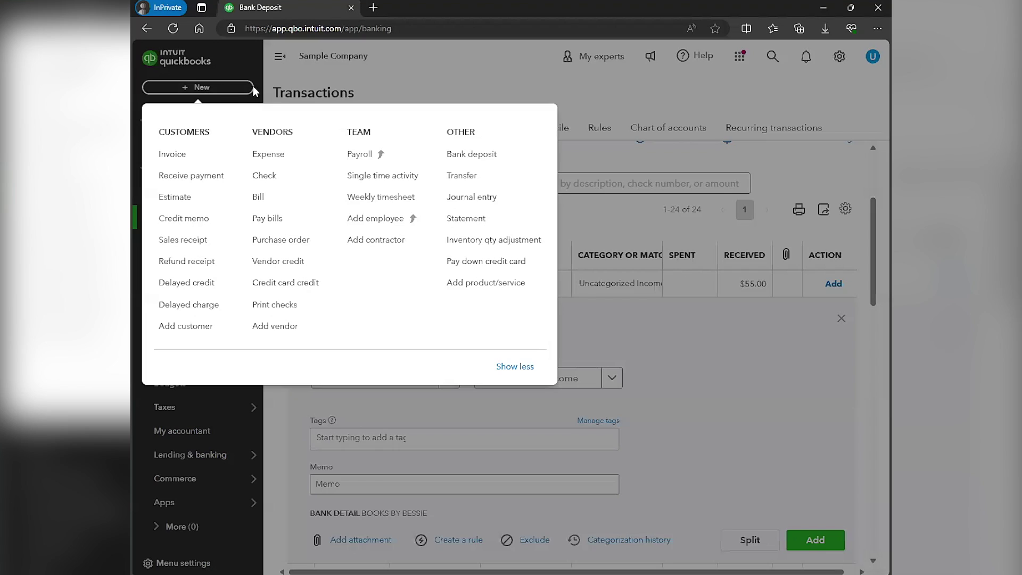
Start a new bank deposit dated 06/12/2024
click(473, 153)
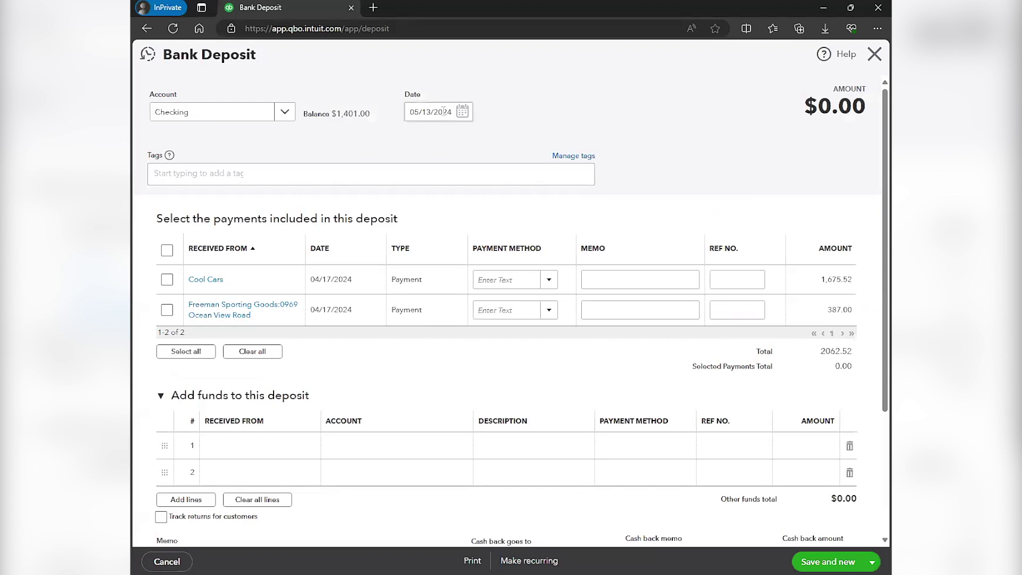
triple_click(444, 111)
text(6/12)
key(Tab)
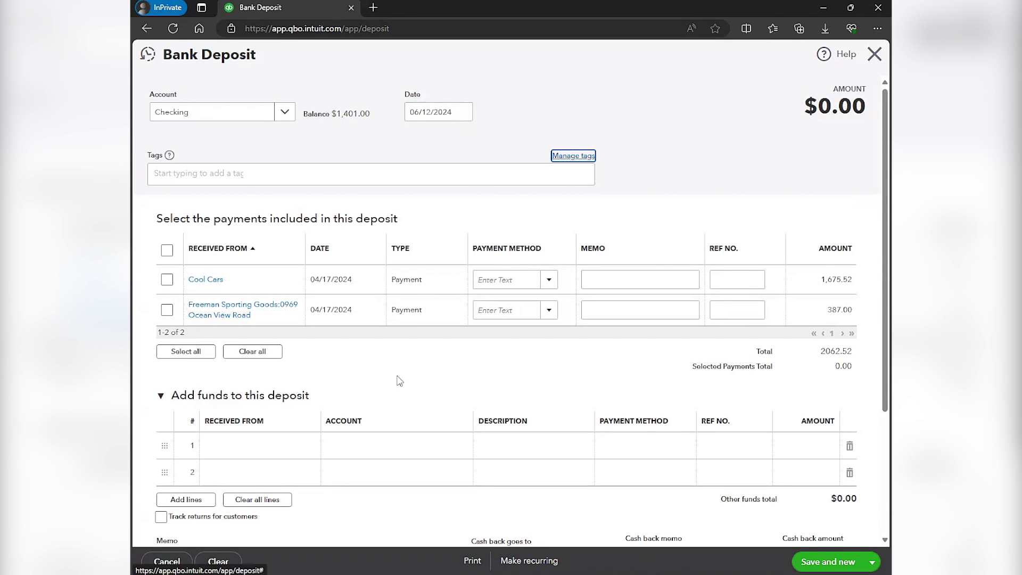
Add a funds line from Anon to Design income for 25.00
scroll(400, 380, down, 3)
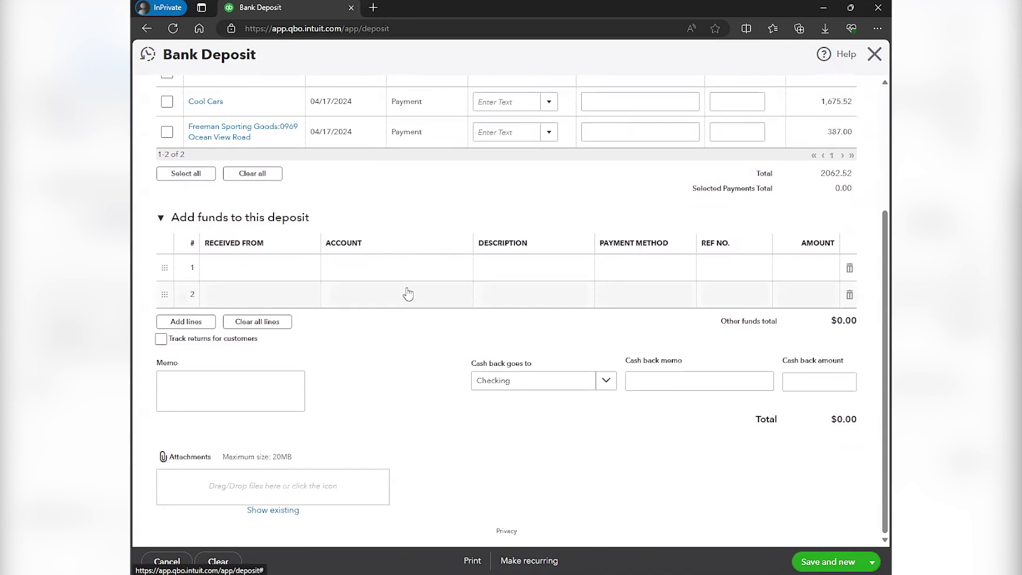
click(274, 269)
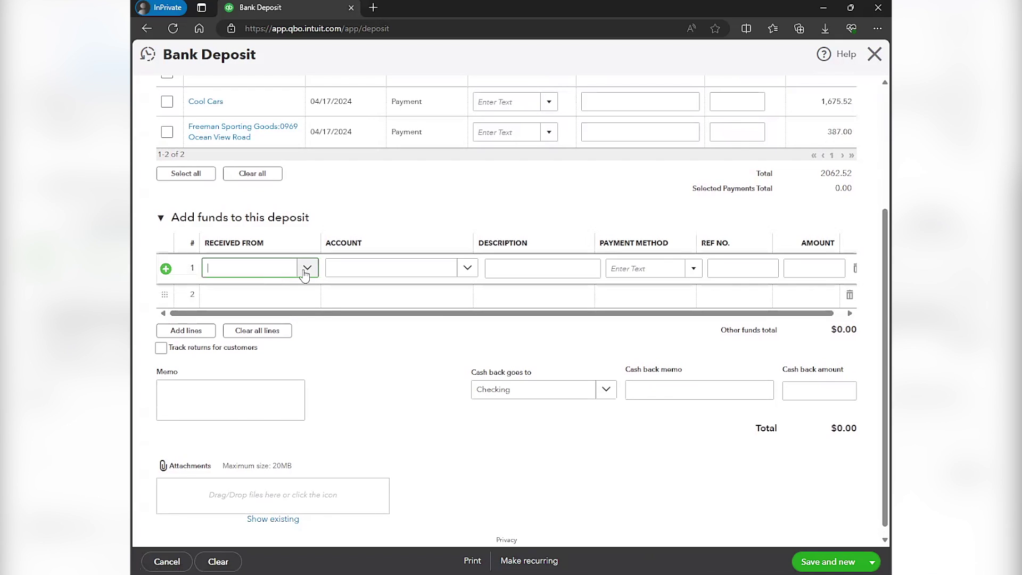
click(307, 268)
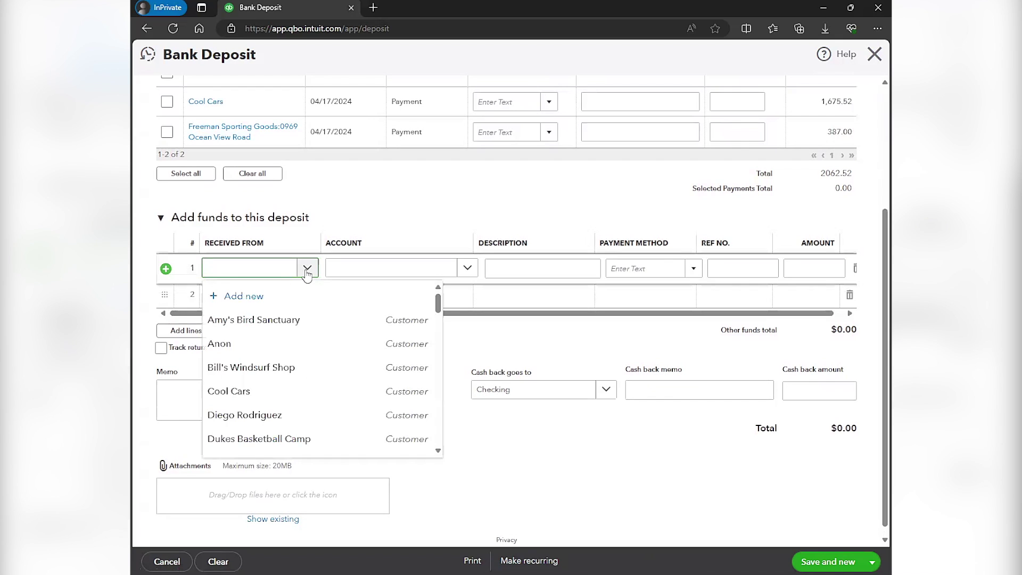
click(277, 346)
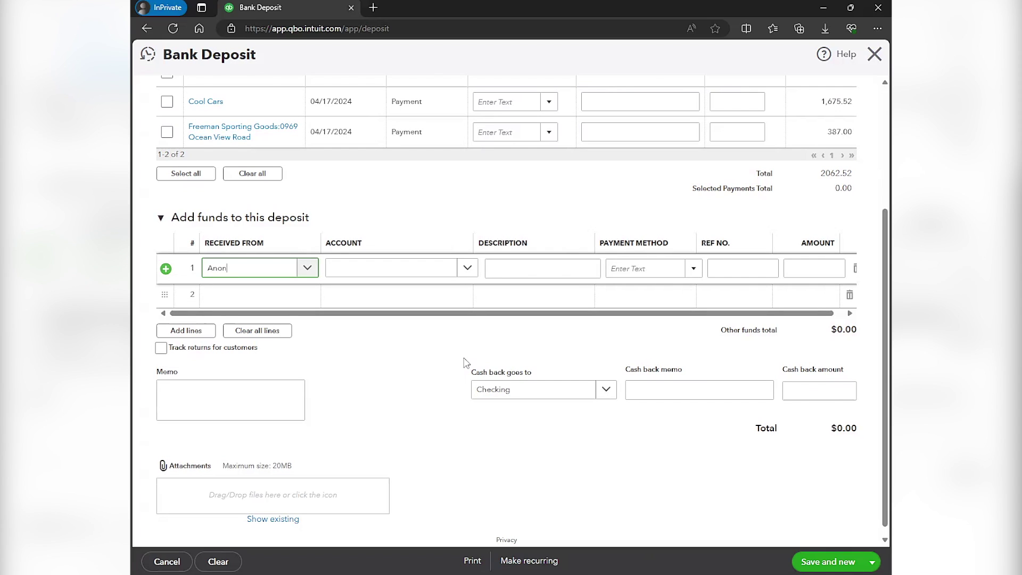
click(413, 268)
click(467, 268)
click(372, 335)
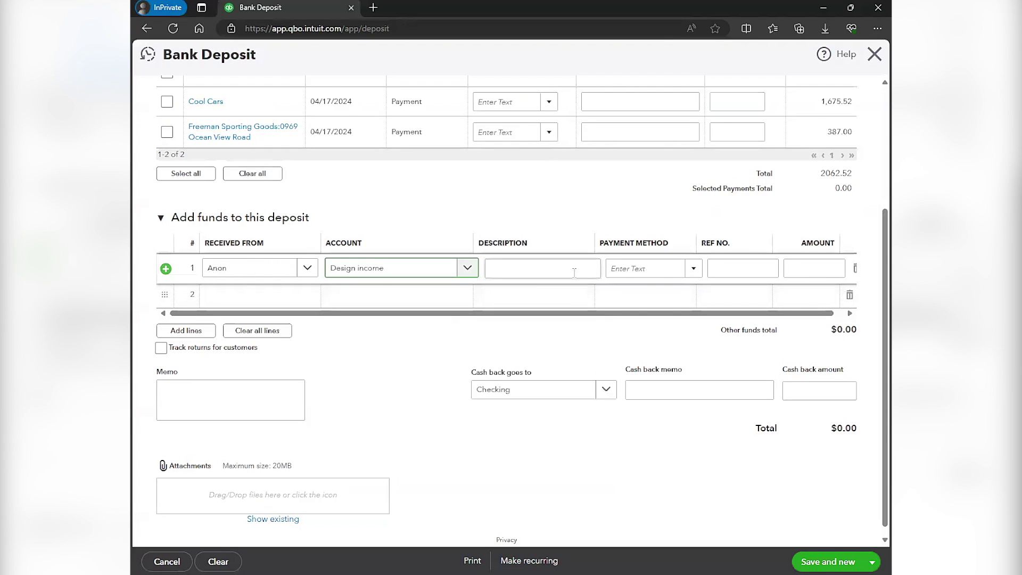
click(791, 272)
text(25)
key(Tab)
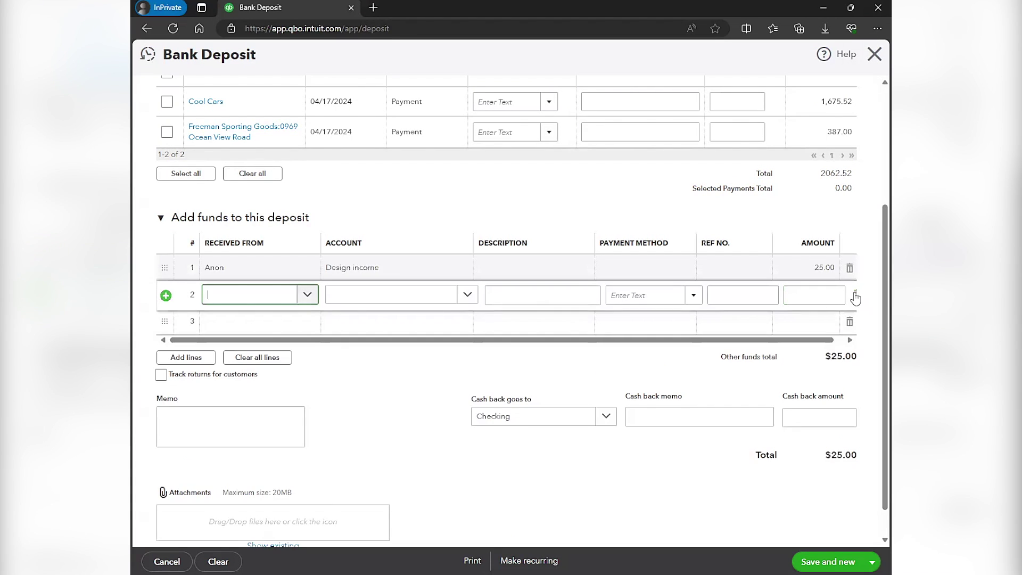
Add a second Anon line to Landscaping Services:Labor:Maintenance for 30.00
text(aon)
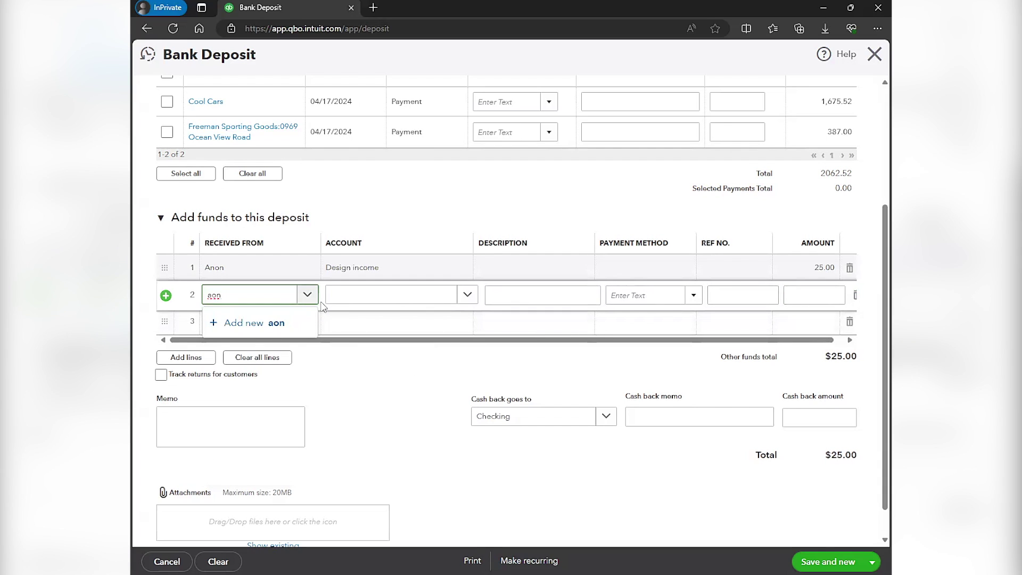
key(BackSpace)
text(non)
key(Return)
click(464, 299)
scroll(394, 399, down, 2)
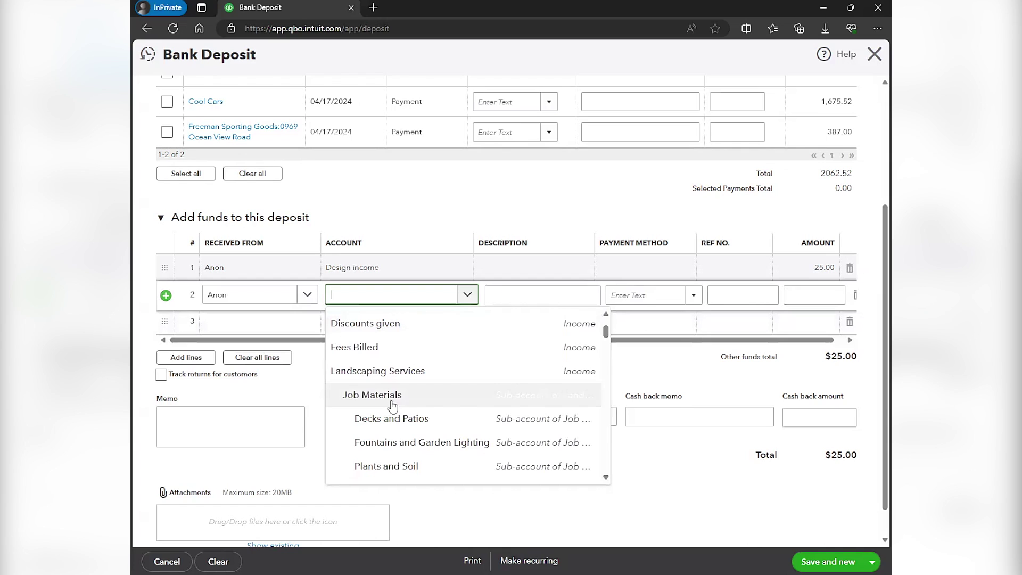
scroll(468, 415, down, 2)
click(481, 445)
key(Tab)
key(Tab)
key(Tab)
key(Tab)
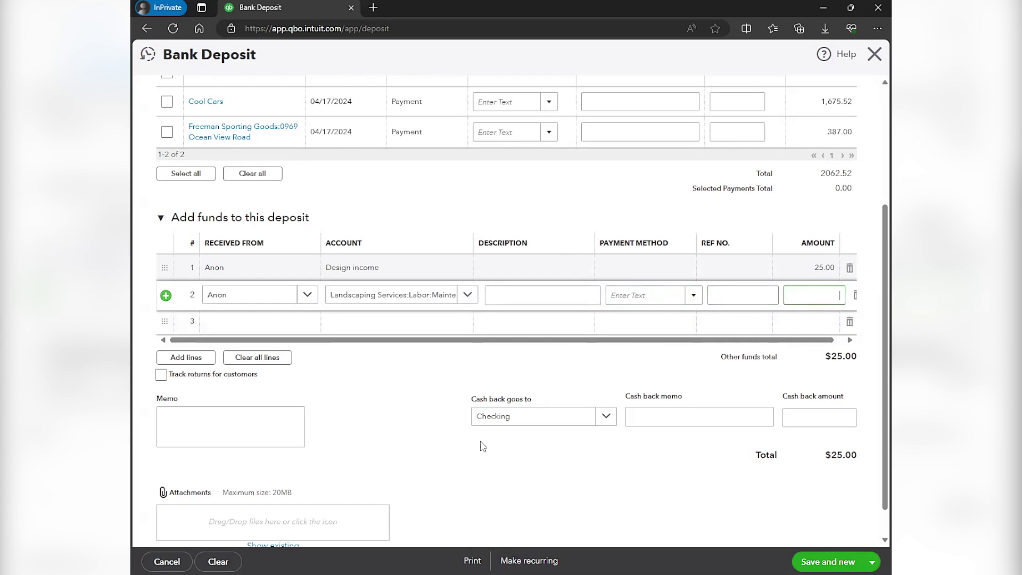
click(483, 446)
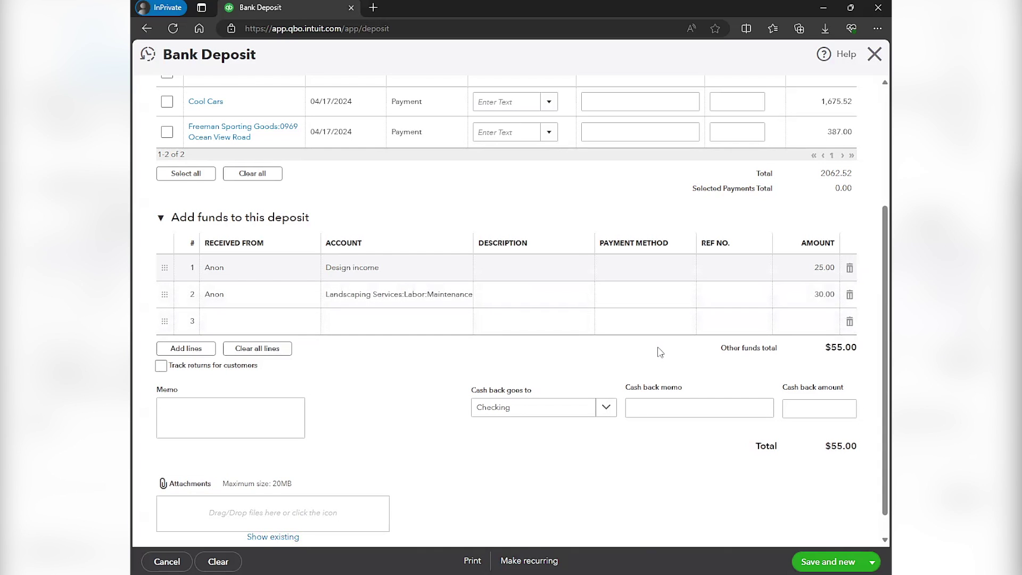
Review the $55.00 deposit form and show the Save and close option
scroll(660, 351, up, 3)
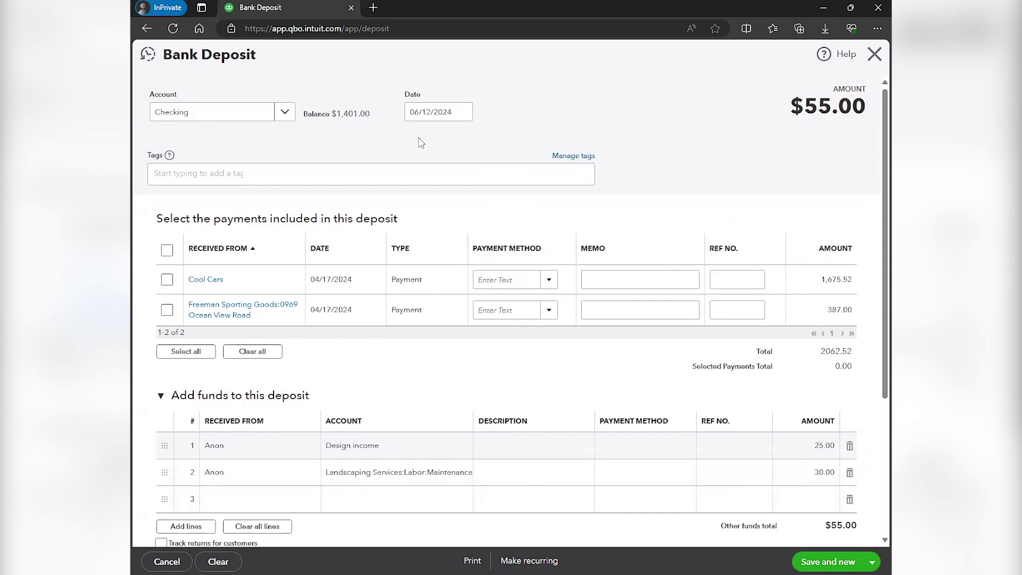
scroll(607, 148, down, 3)
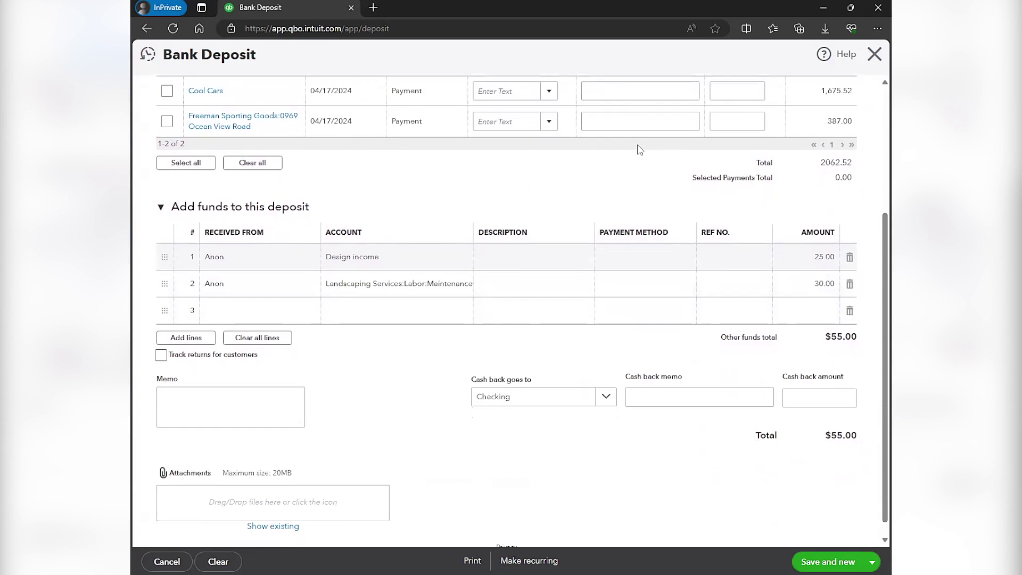
scroll(639, 149, up, 3)
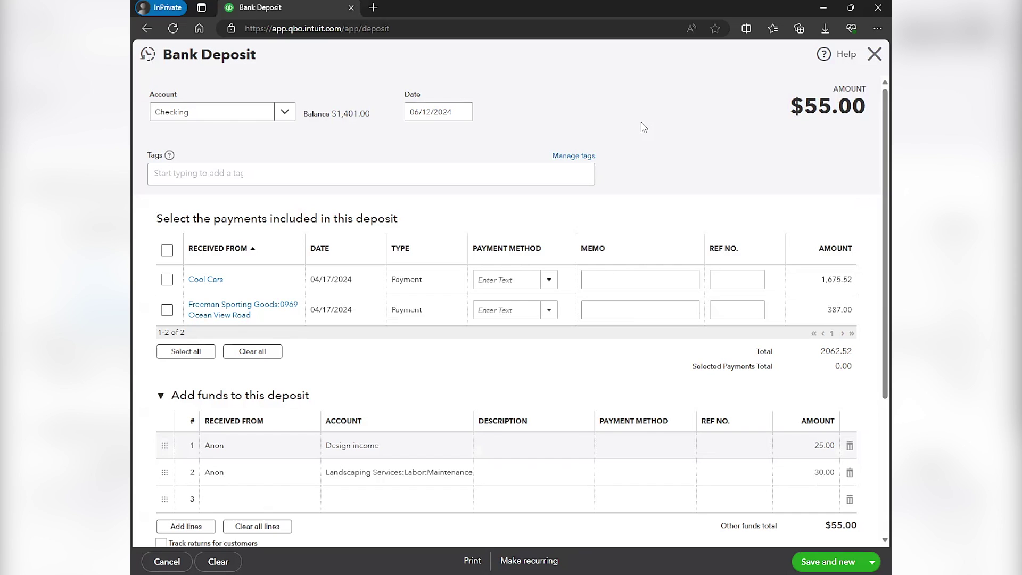
scroll(699, 190, down, 4)
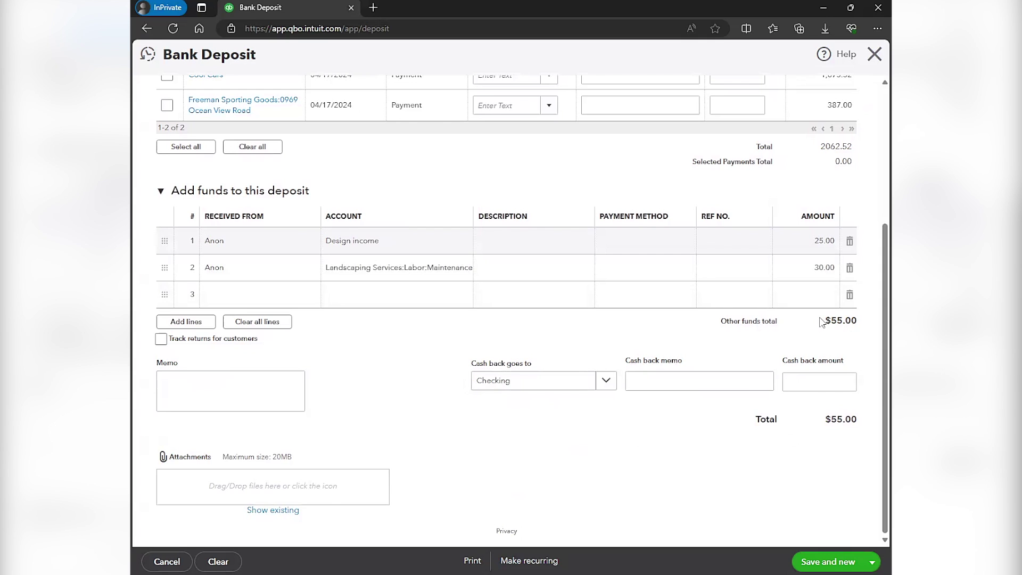
scroll(818, 359, up, 4)
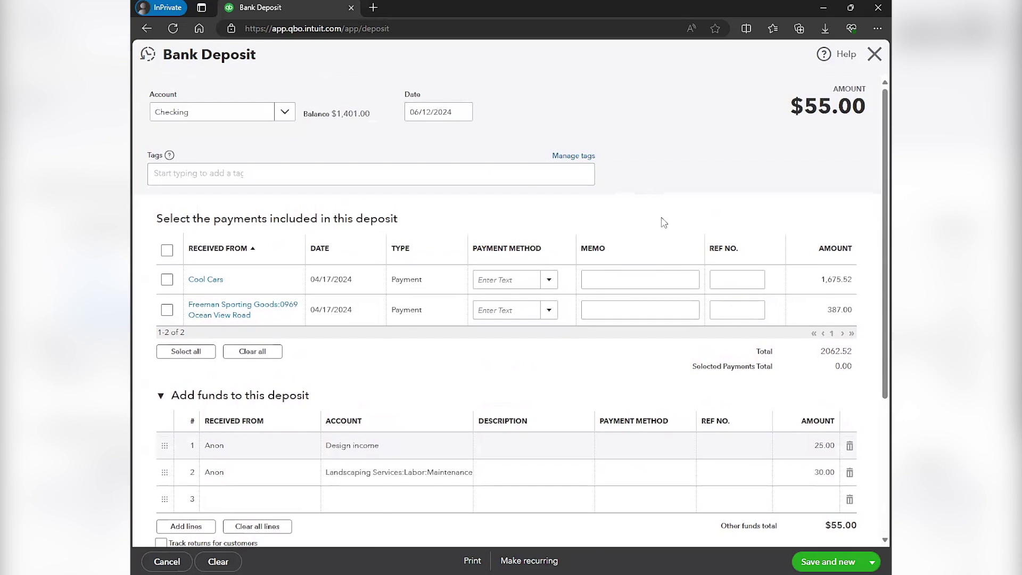
click(871, 563)
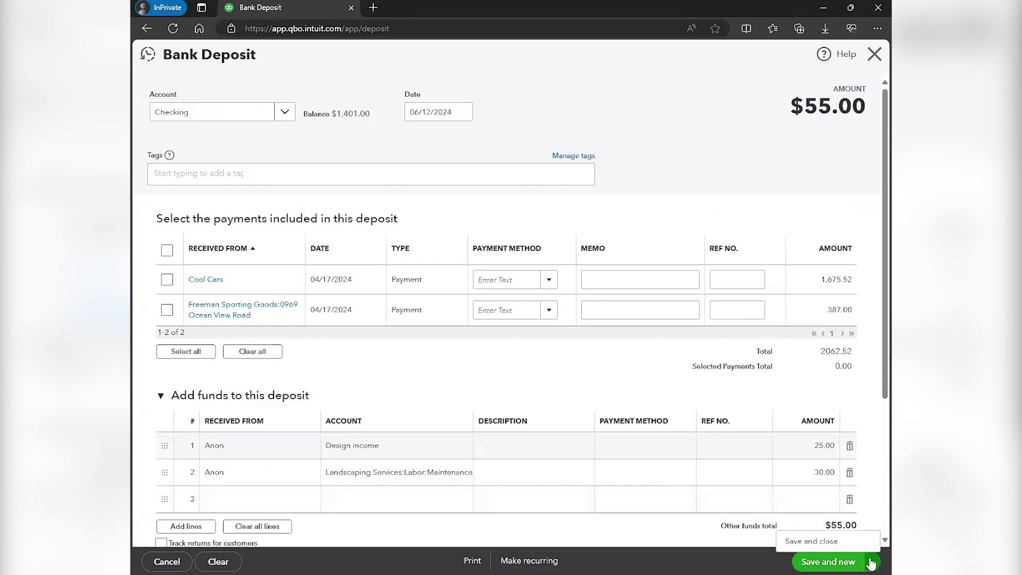
Save and close the deposit, then open it from the Books By Bessie entry's suggested match
click(814, 541)
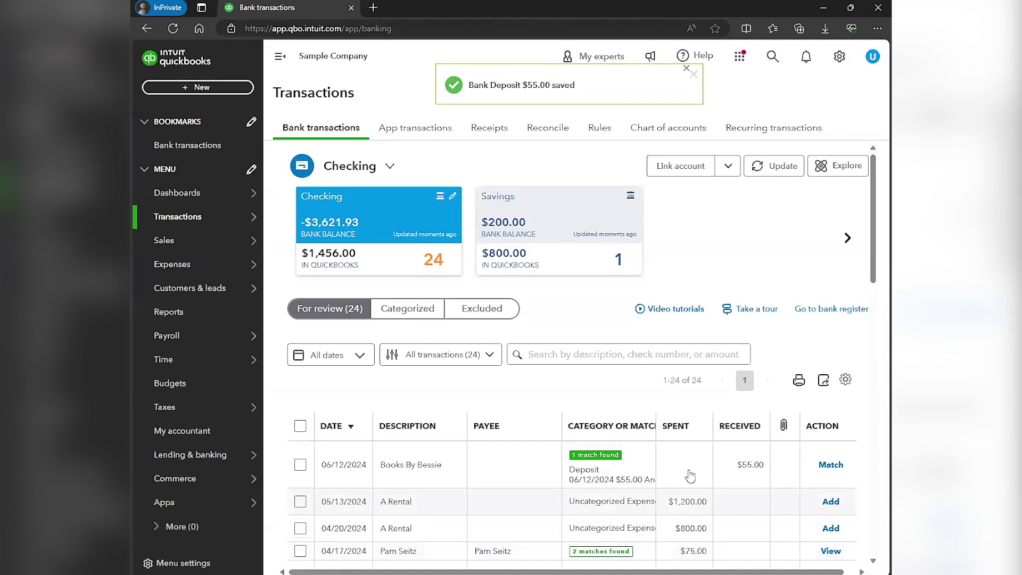
click(280, 68)
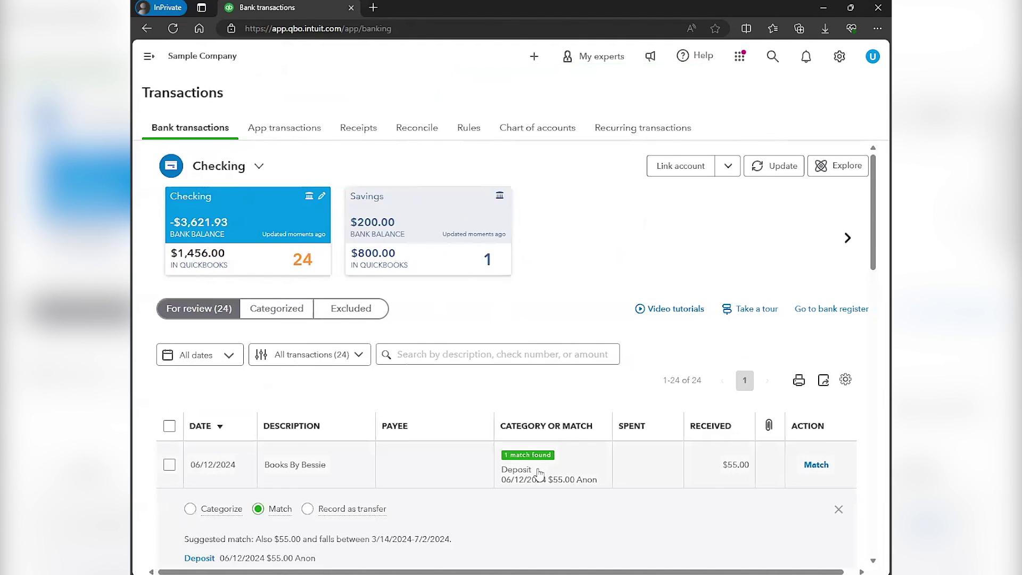
scroll(518, 468, down, 5)
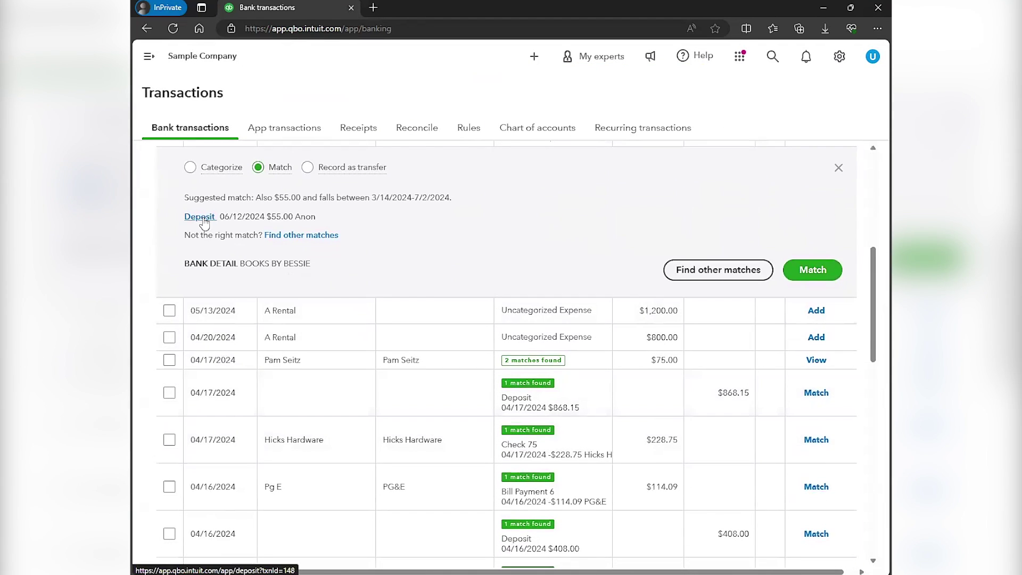
click(213, 221)
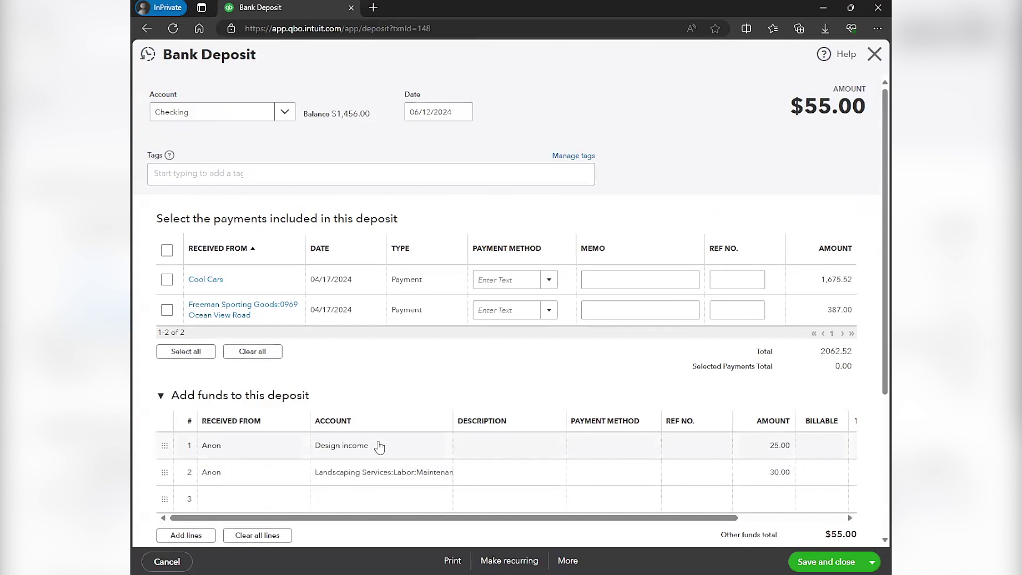
Look over funds line 1 and close the bank deposit form
click(379, 447)
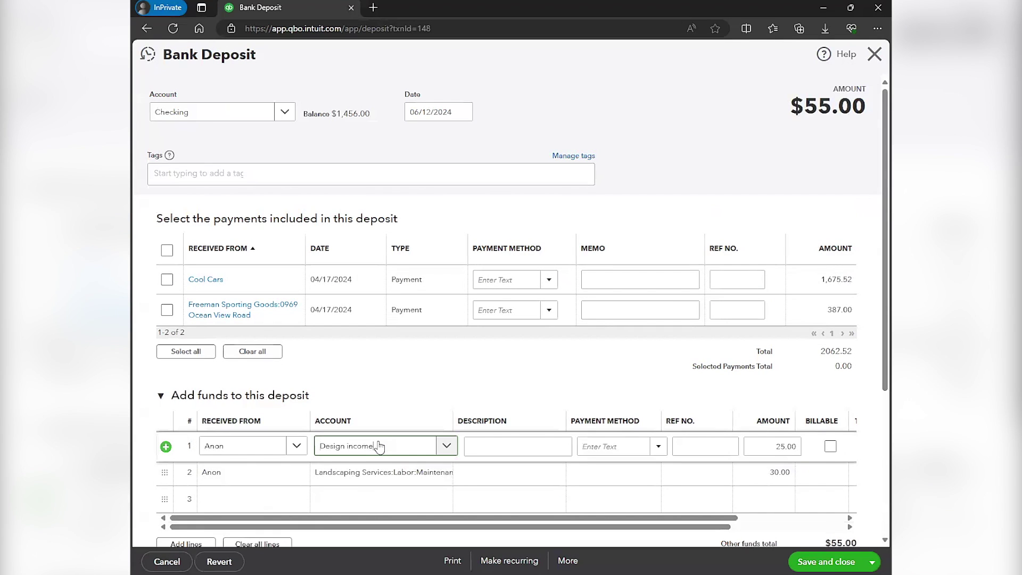
click(459, 380)
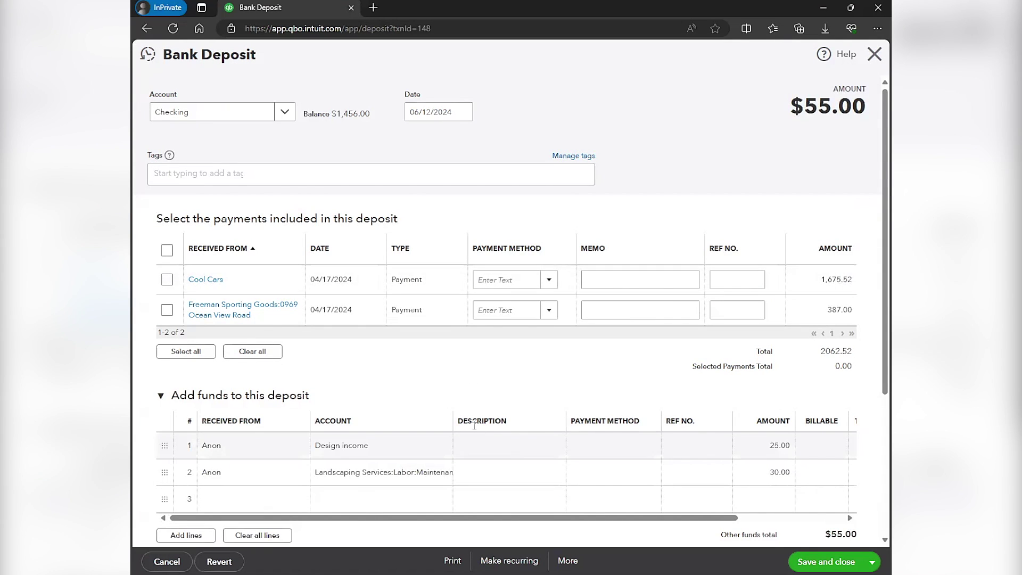
scroll(466, 431, down, 4)
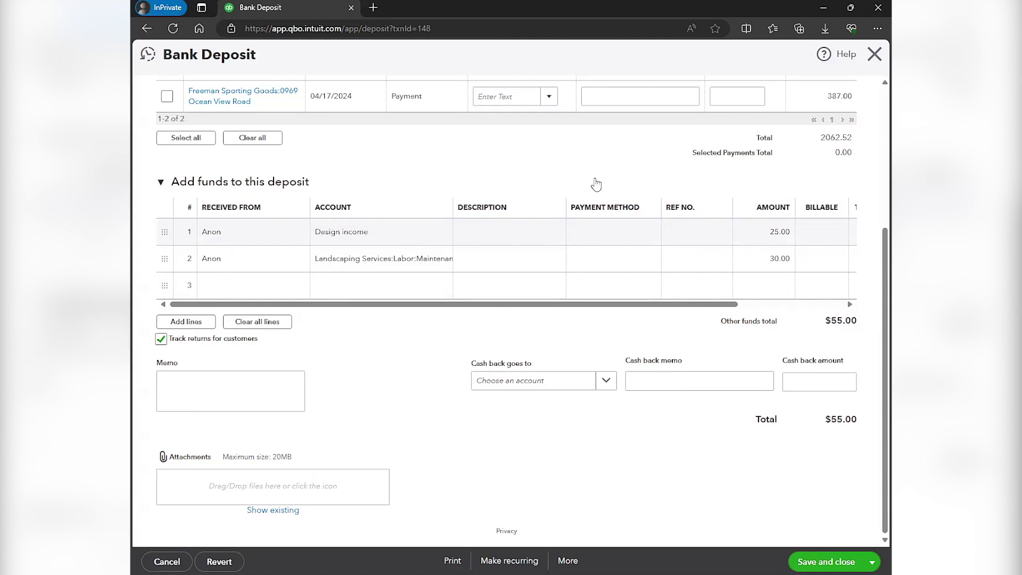
click(874, 54)
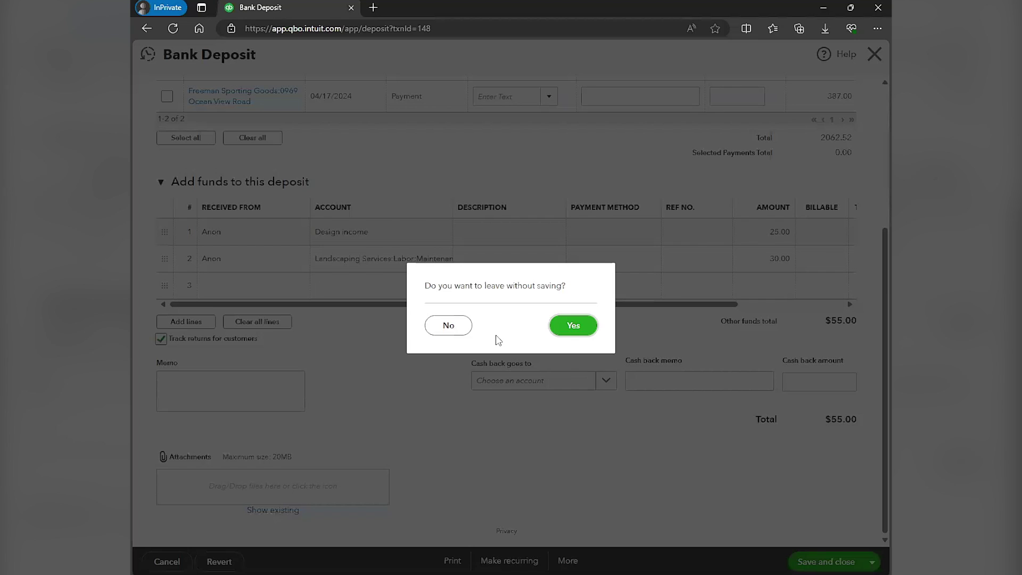
Leave the deposit without saving and match the $55 Books By Bessie entry to it
click(573, 327)
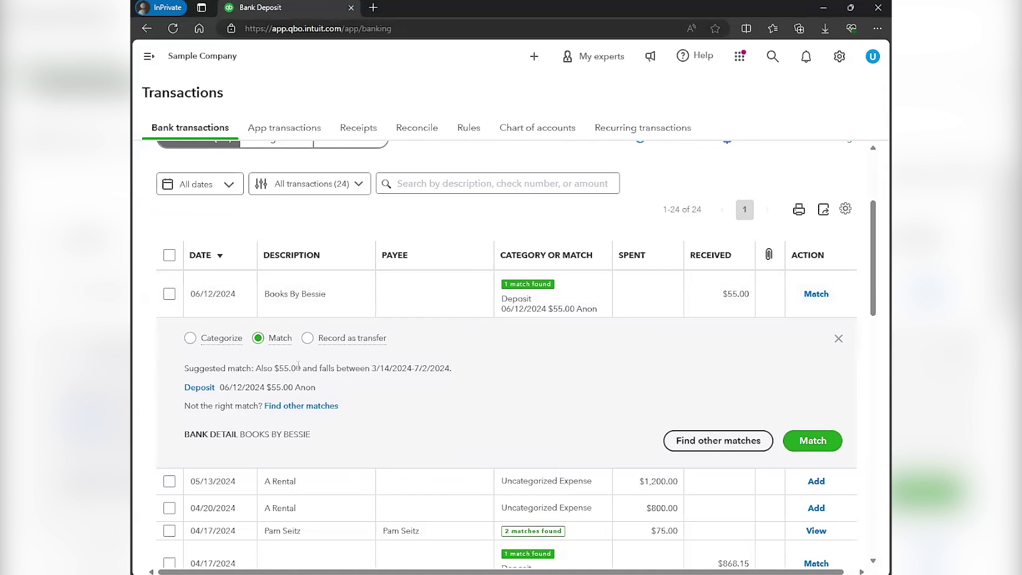
click(826, 440)
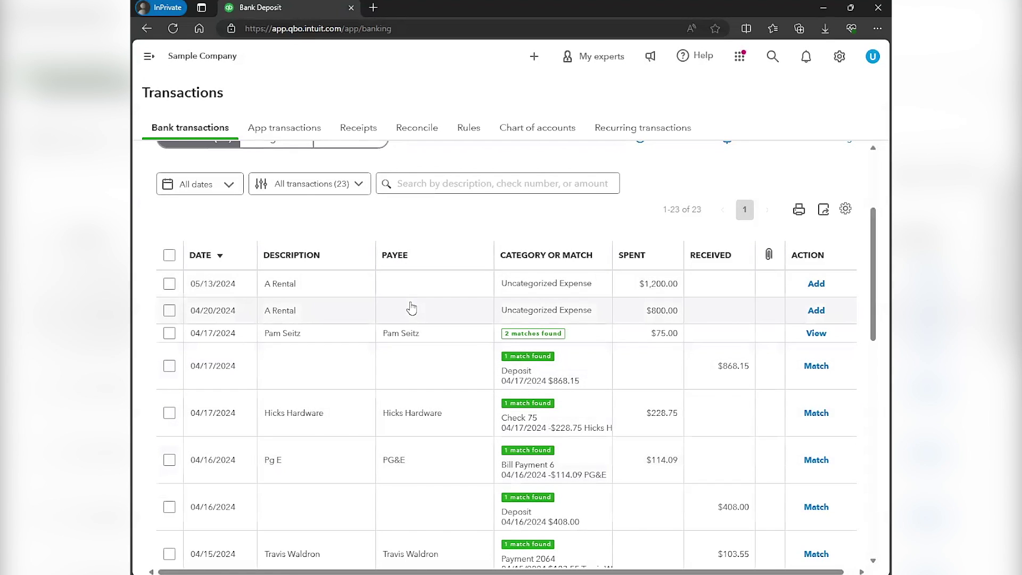
scroll(417, 296, up, 3)
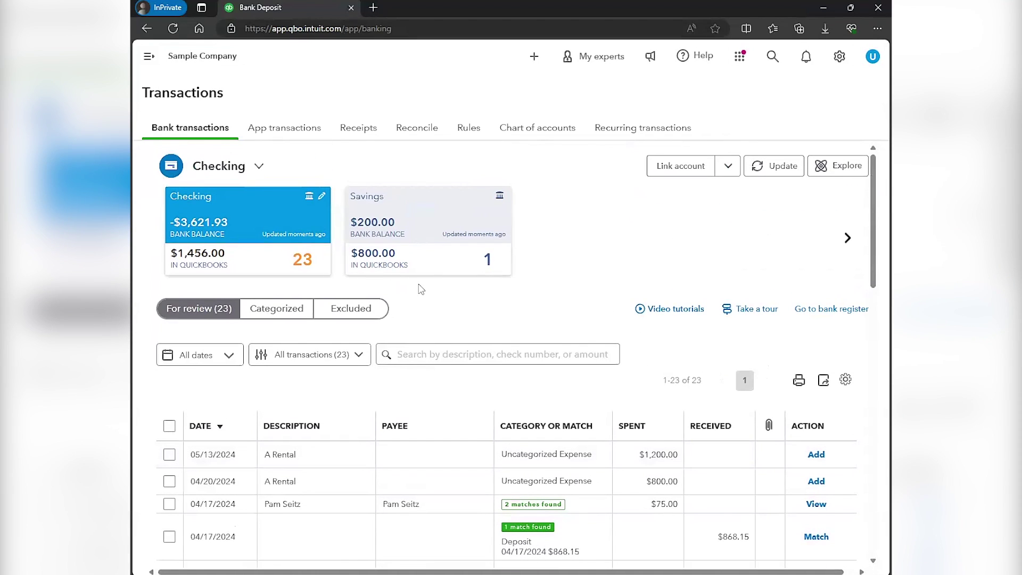
List all Anon transactions, including Sales Receipts 1040, 1039 and 1038, through the sales receipt history's View More
click(149, 56)
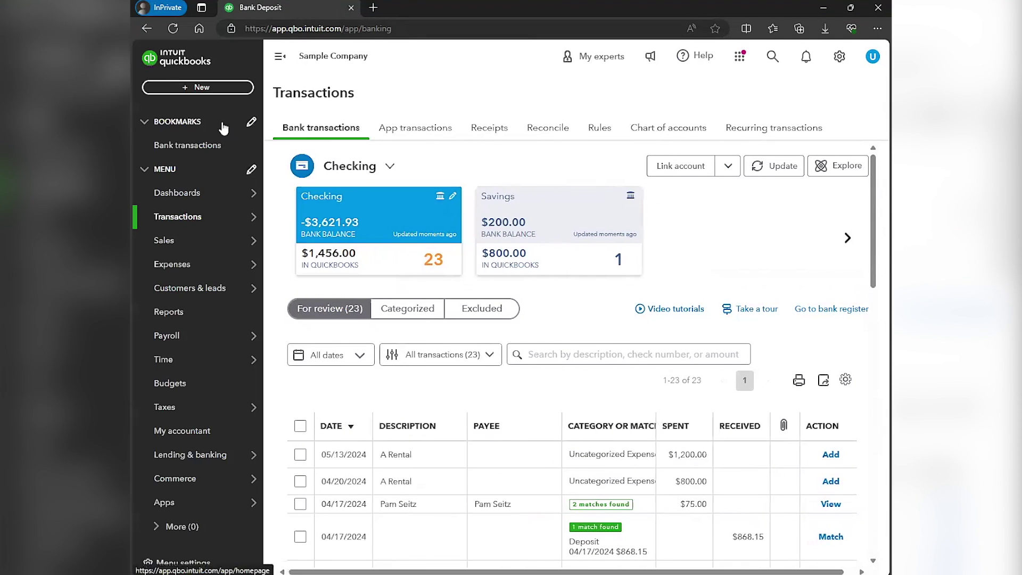
click(219, 88)
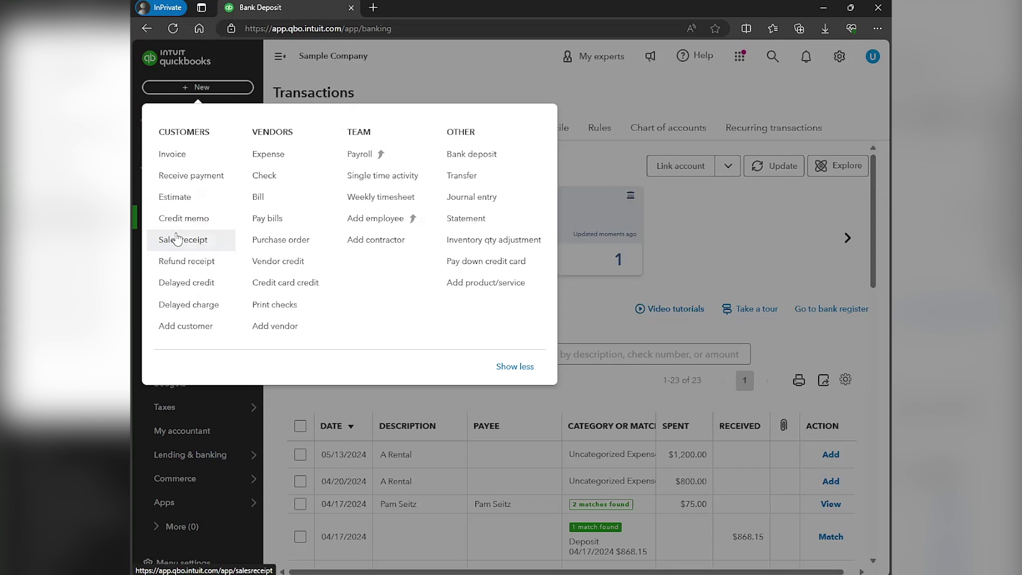
click(721, 257)
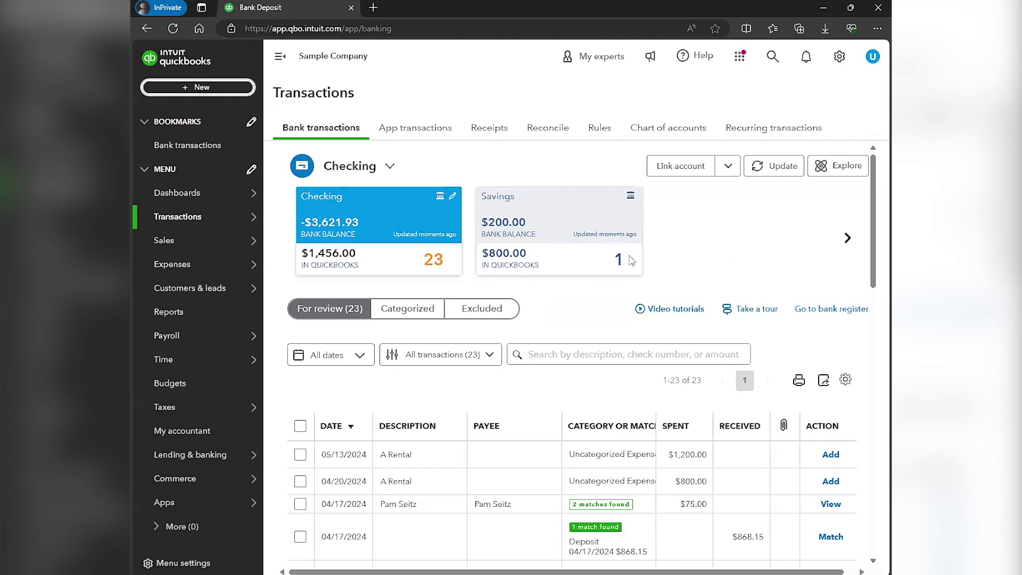
click(224, 90)
click(198, 238)
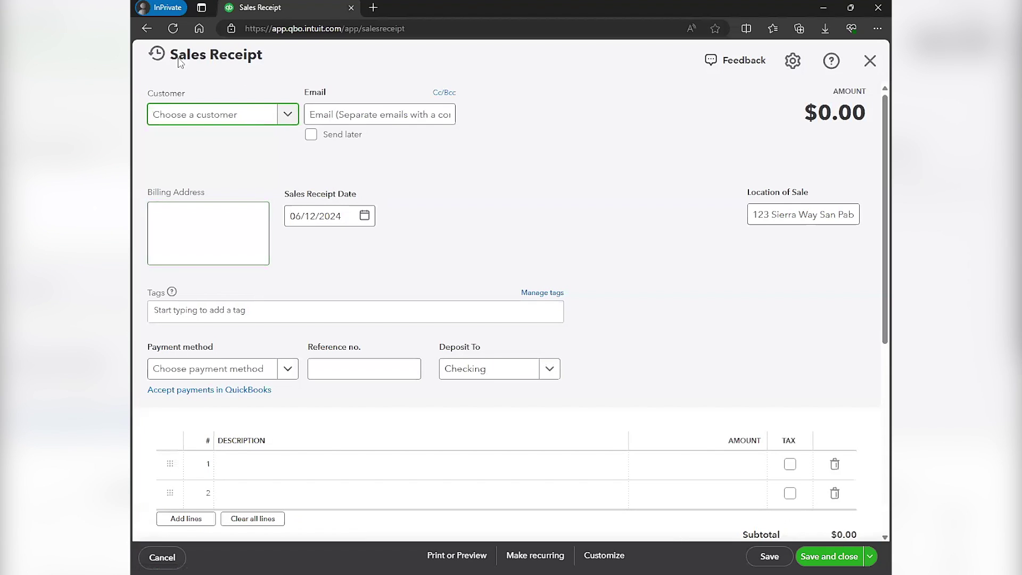
click(156, 54)
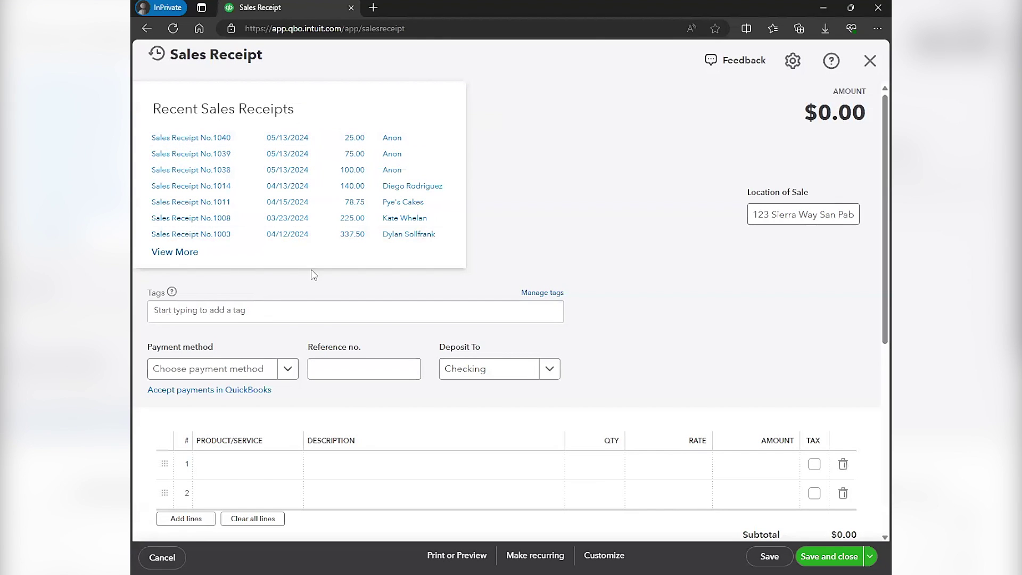
click(188, 254)
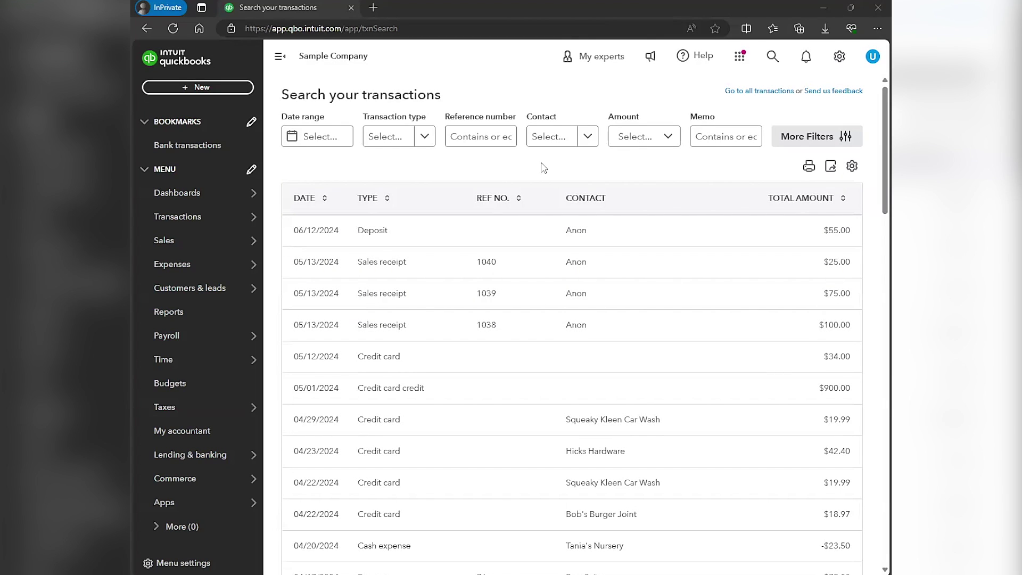
Return to the Checking account's bank transactions feed, showing 23 items awaiting review
mouse_move(230, 216)
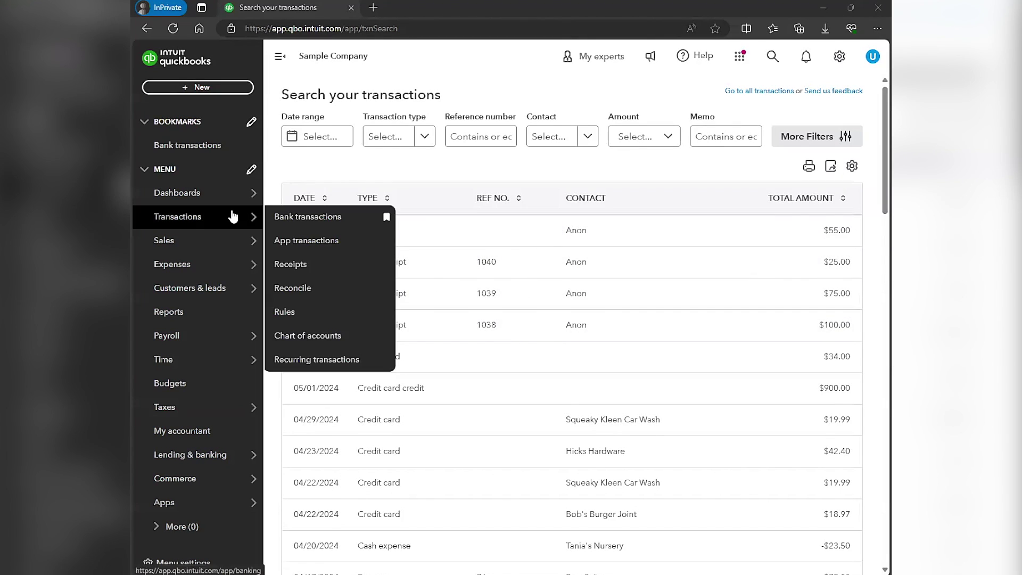
click(298, 217)
click(277, 63)
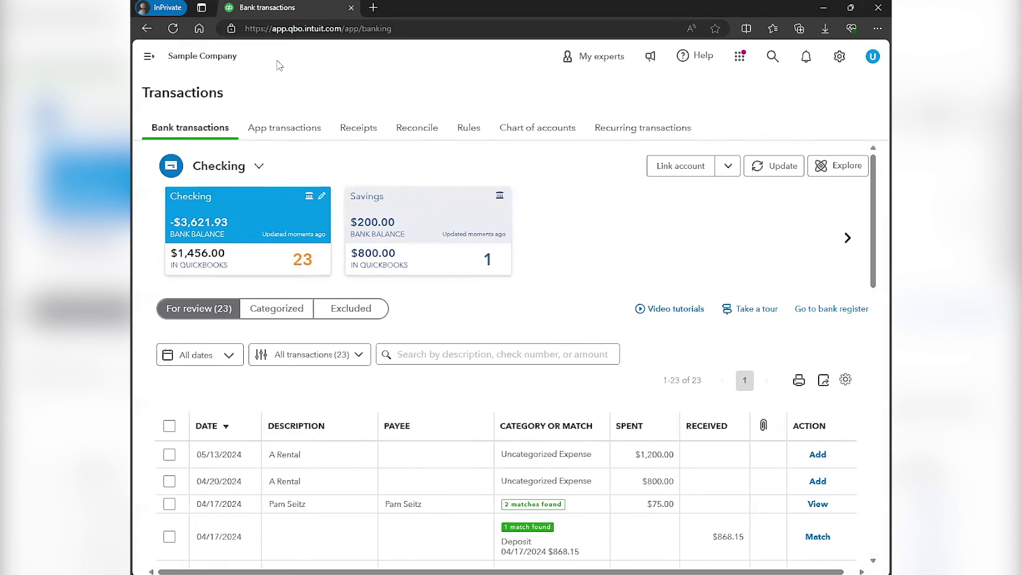
scroll(673, 245, down, 3)
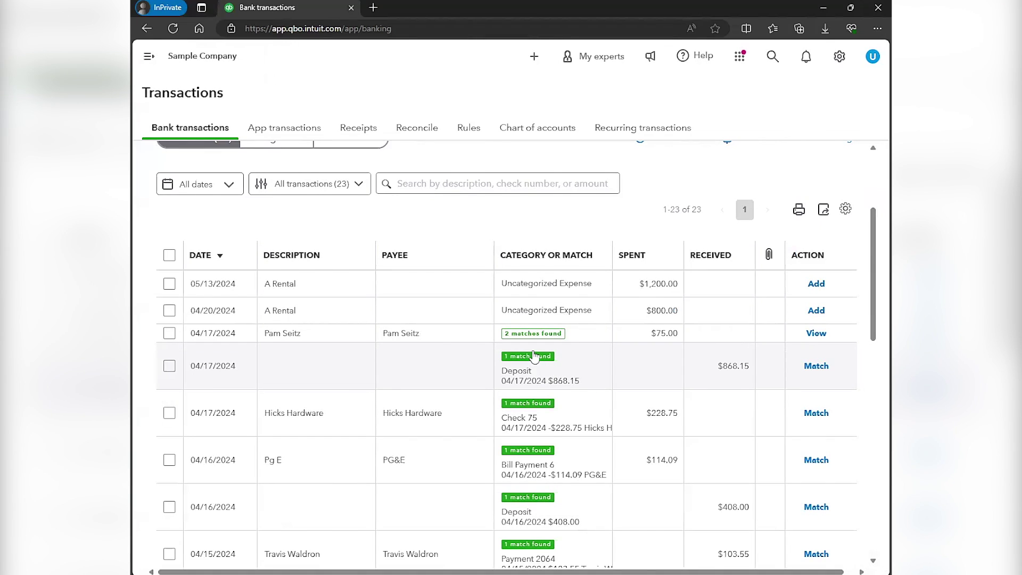
scroll(548, 367, up, 3)
click(148, 56)
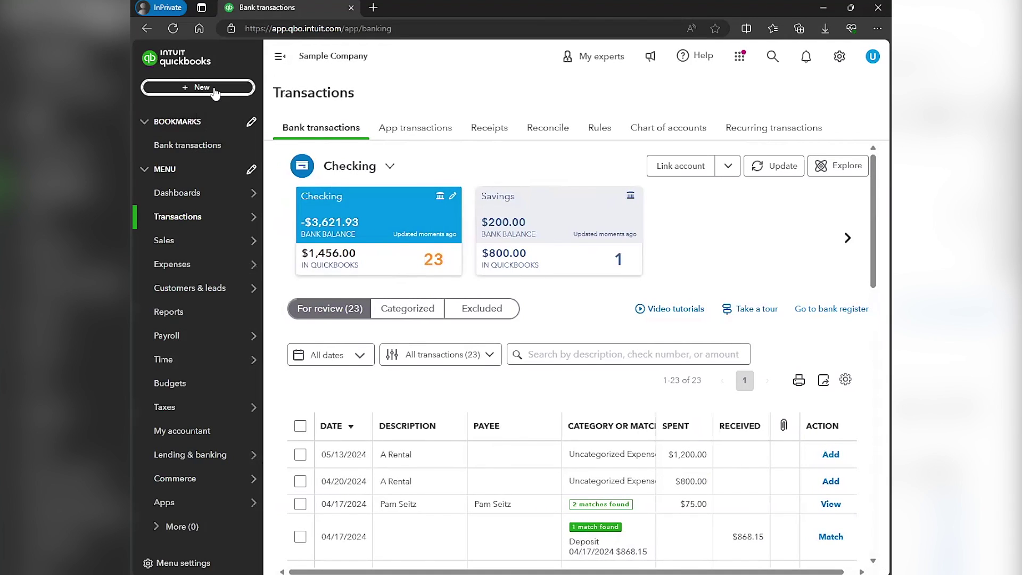
Open Sales Receipt 1038 from the full transaction list via the sales receipt history
click(198, 87)
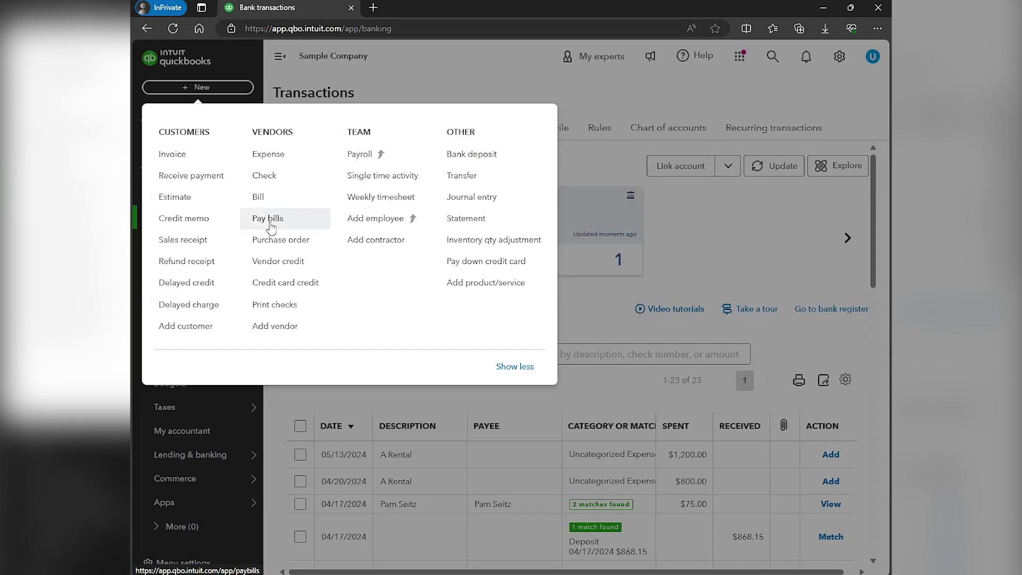
click(179, 246)
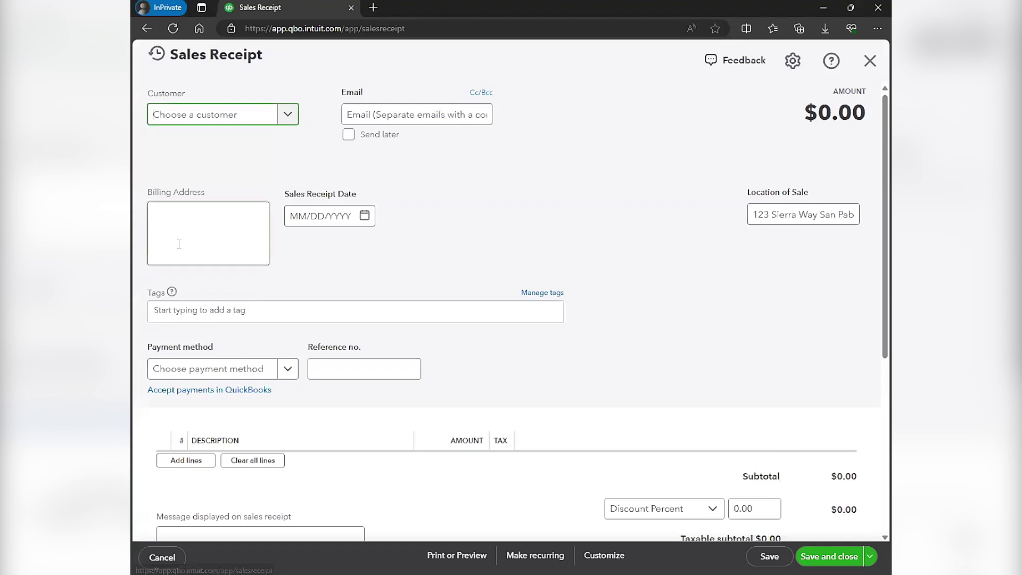
click(156, 53)
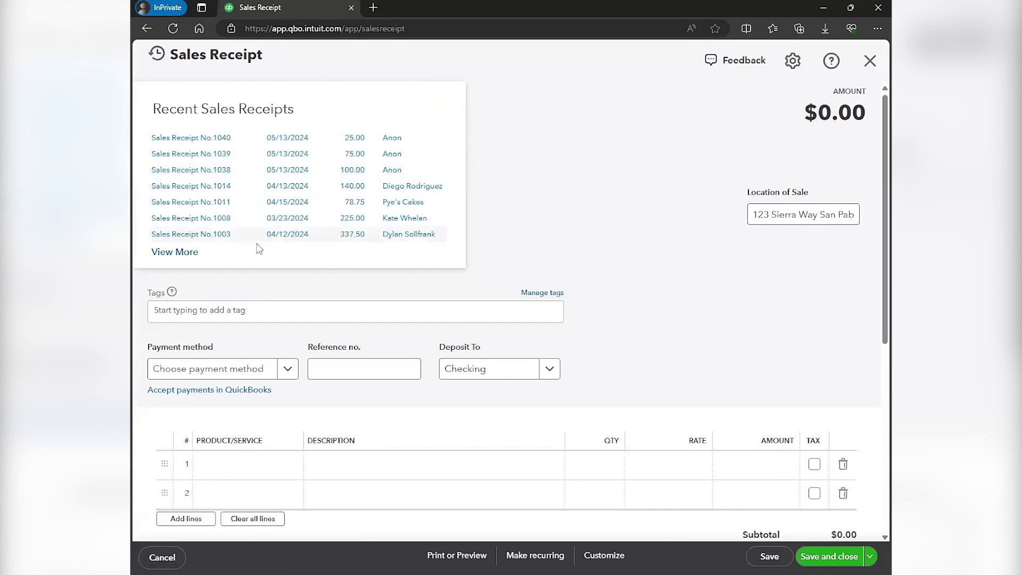
click(182, 256)
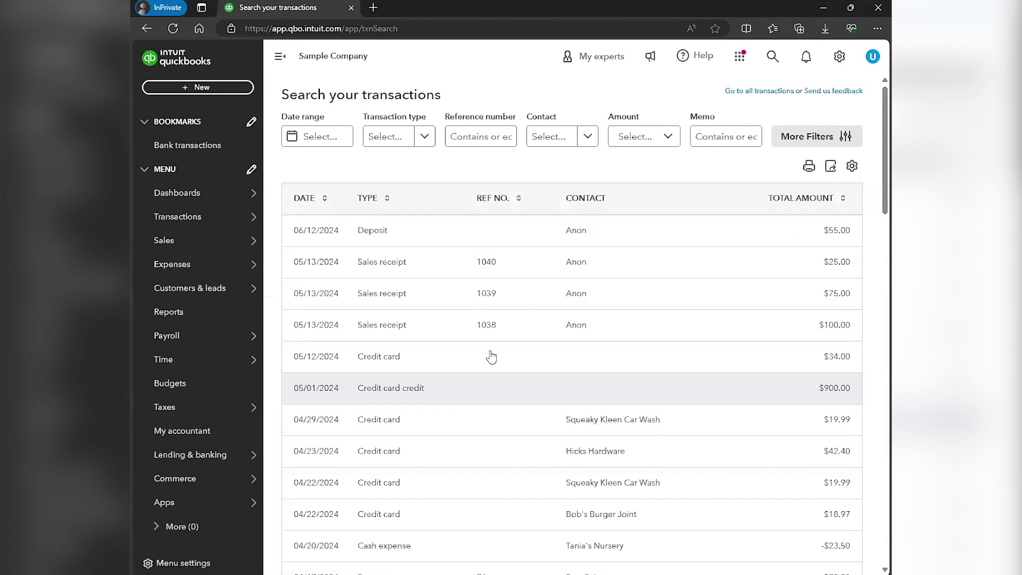
click(279, 56)
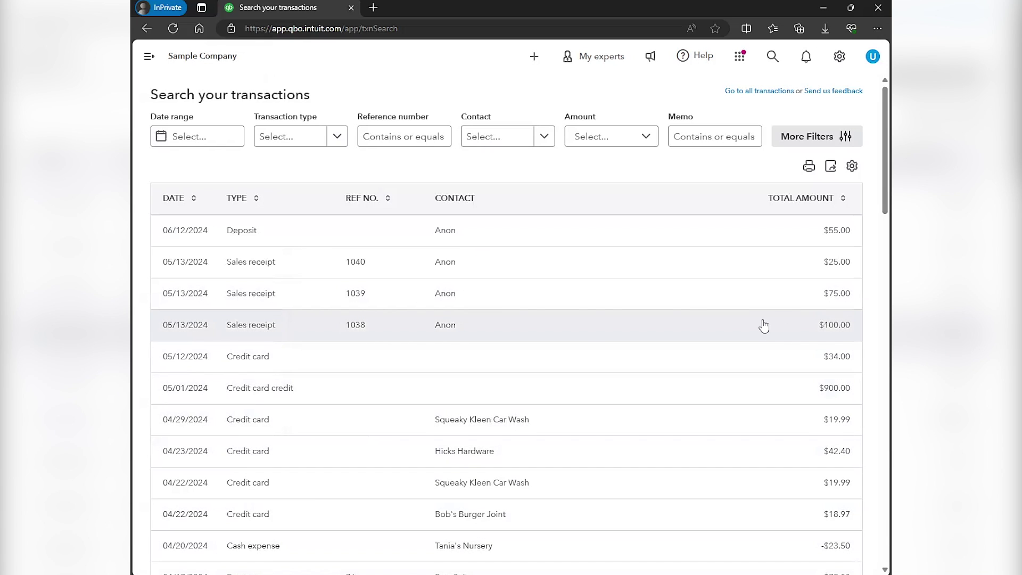
click(843, 328)
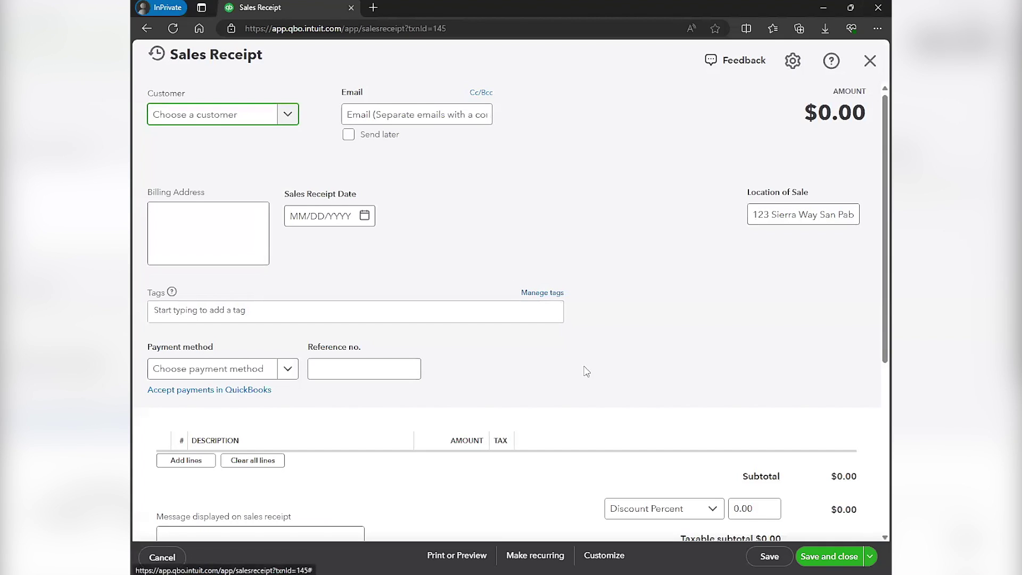
Change line 1 to Landscaping:Hours with a rate of 100, giving $100.00
click(401, 298)
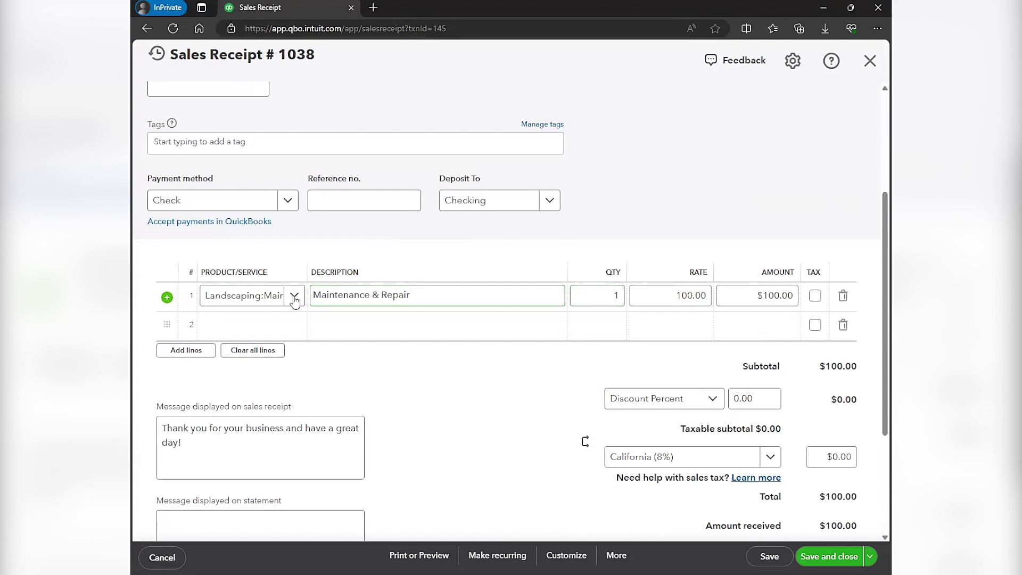
click(294, 297)
scroll(381, 358, up, 3)
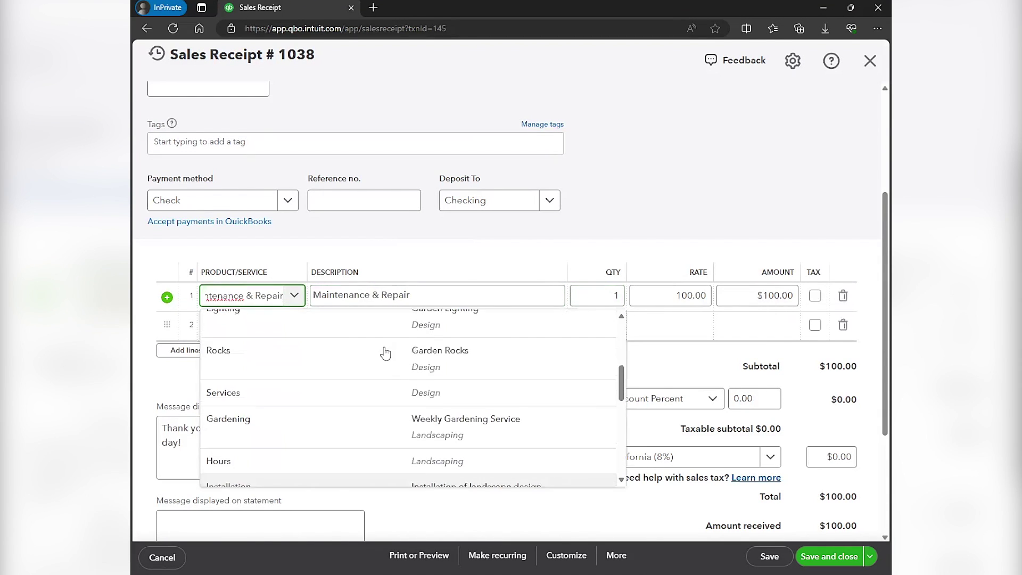
click(334, 462)
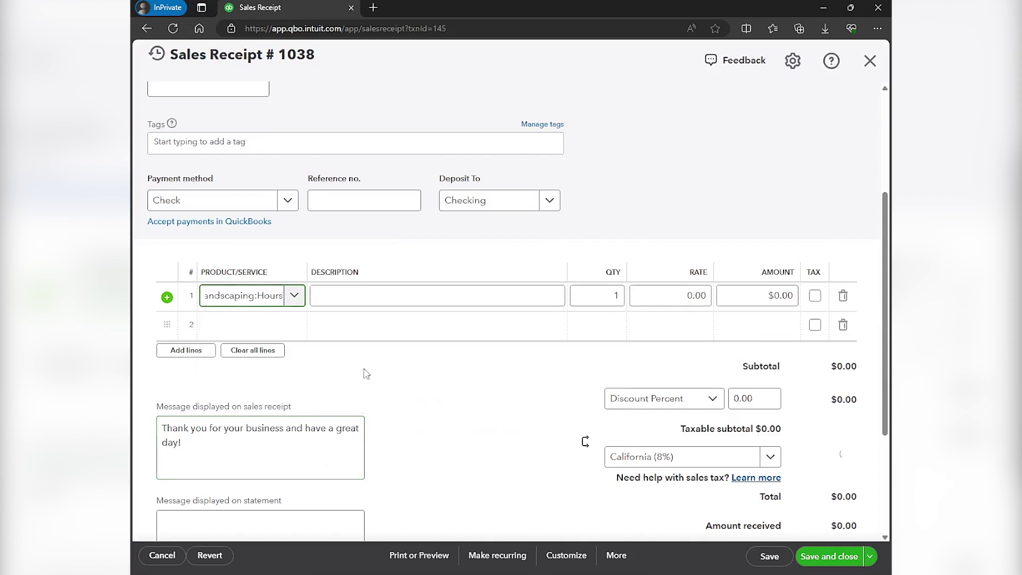
key(Tab)
key(Tab)
key(Tab)
text(100)
key(Tab)
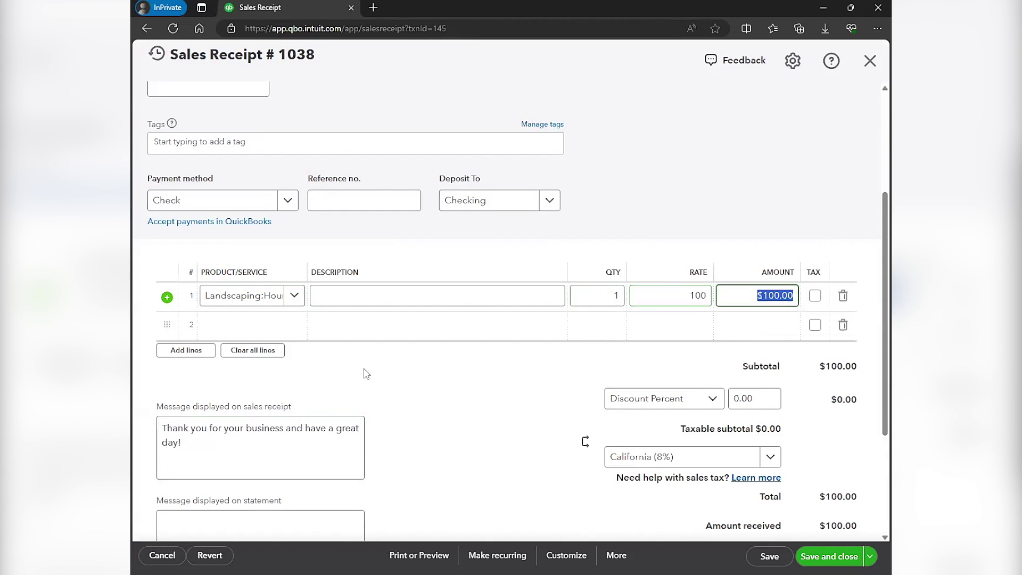
Check the receipt's online banking match and save Sales Receipt 1038
scroll(419, 379, up, 3)
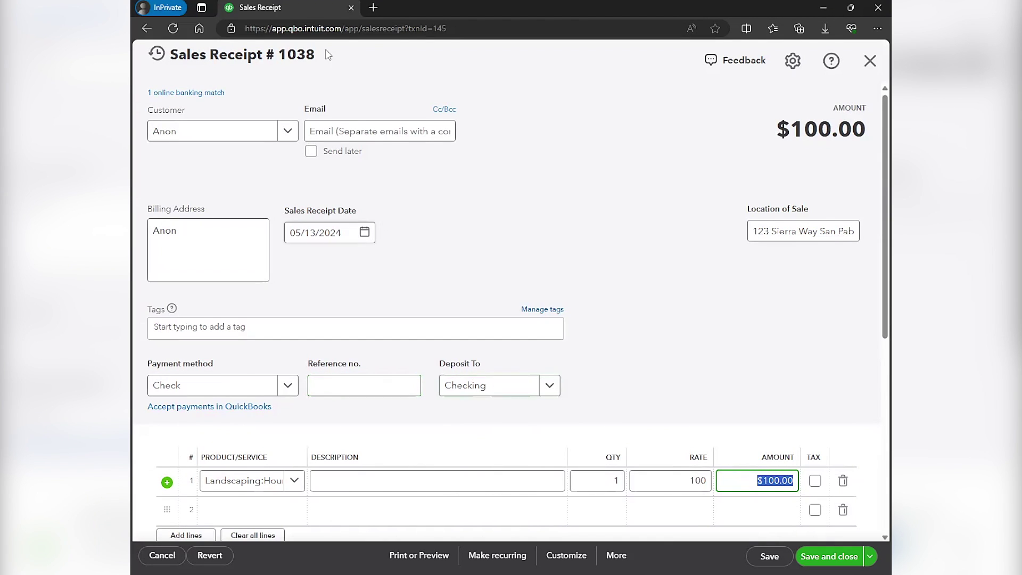
click(180, 93)
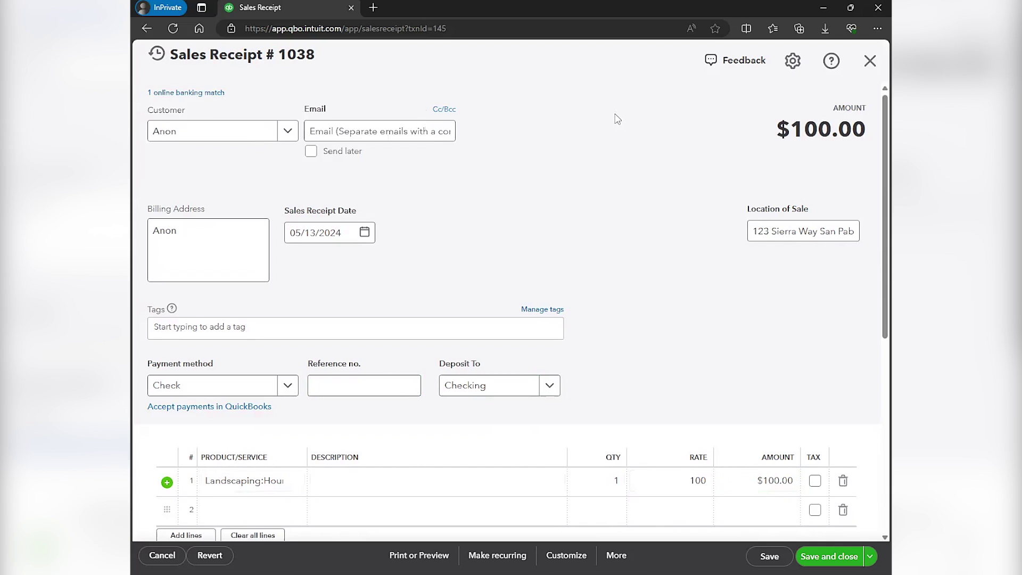
scroll(636, 309, down, 7)
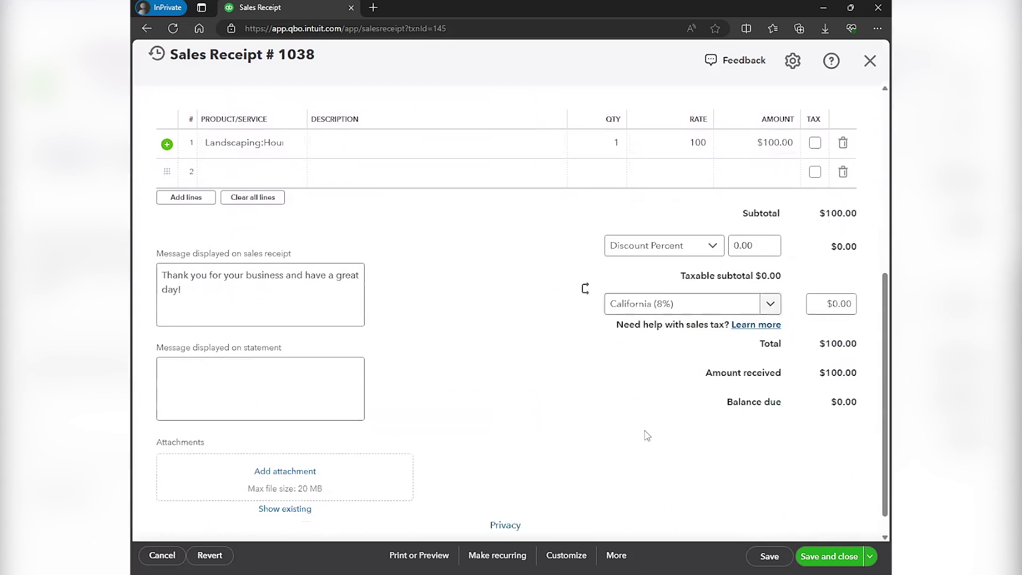
click(823, 557)
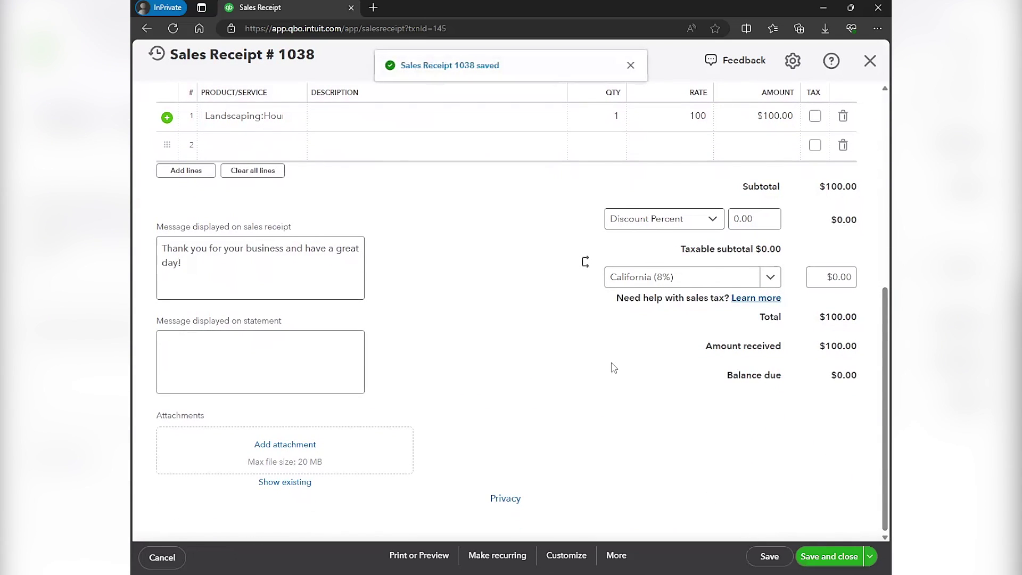